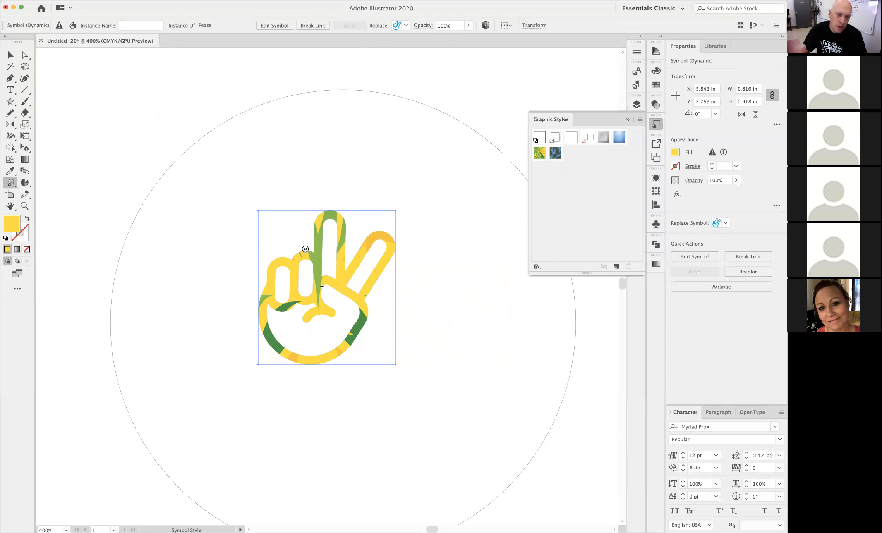
# Delete the multicoloured peace hand symbol instance from the artboard.
pyautogui.click(11, 55)
pyautogui.click(470, 297)
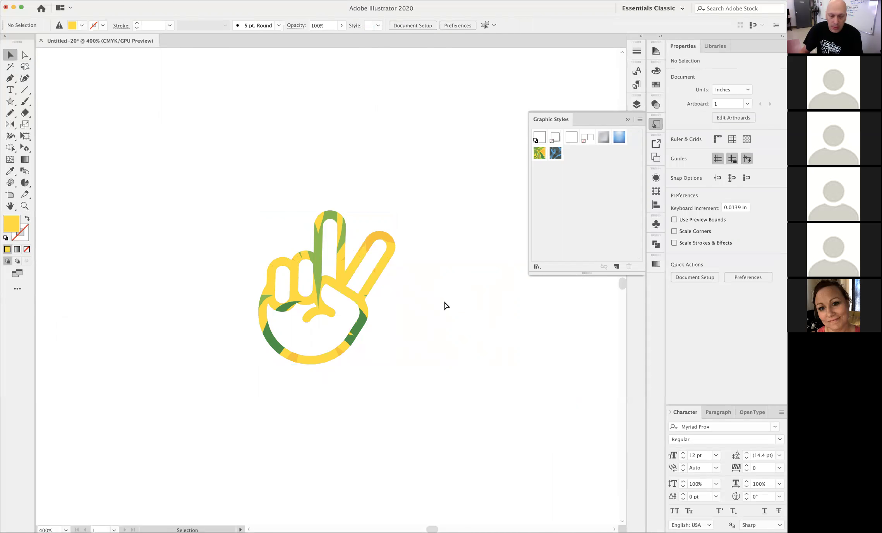
pyautogui.press('super+1')
pyautogui.click(327, 287)
pyautogui.press('Delete')
# Try spraying a few peace hands across the artboard with the Symbol Sprayer, and undo the spray.
pyautogui.click(12, 185)
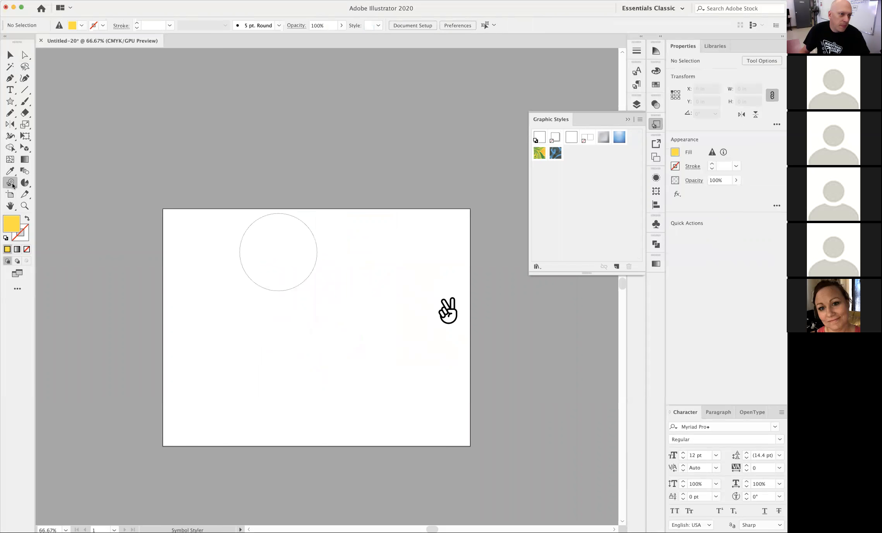
pyautogui.click(43, 186)
pyautogui.moveTo(289, 286); pyautogui.dragTo(390, 417)
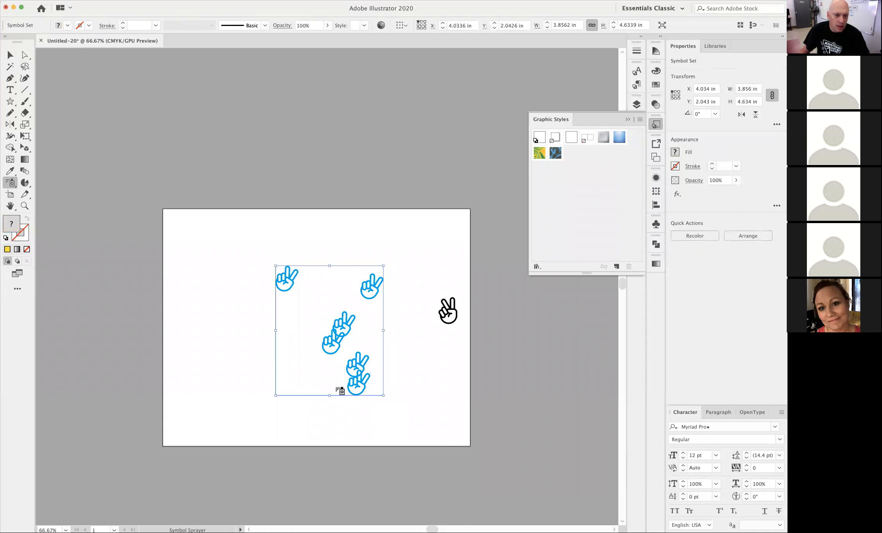
pyautogui.press('super+z')
# Set the Symbol Sprayer's symbol set density to 10.
pyautogui.click(10, 183)
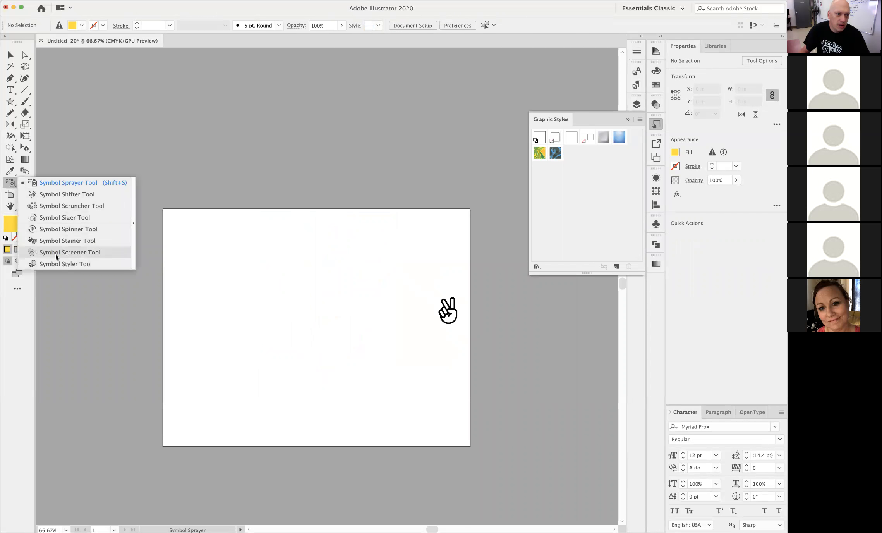
pyautogui.doubleClick(10, 183)
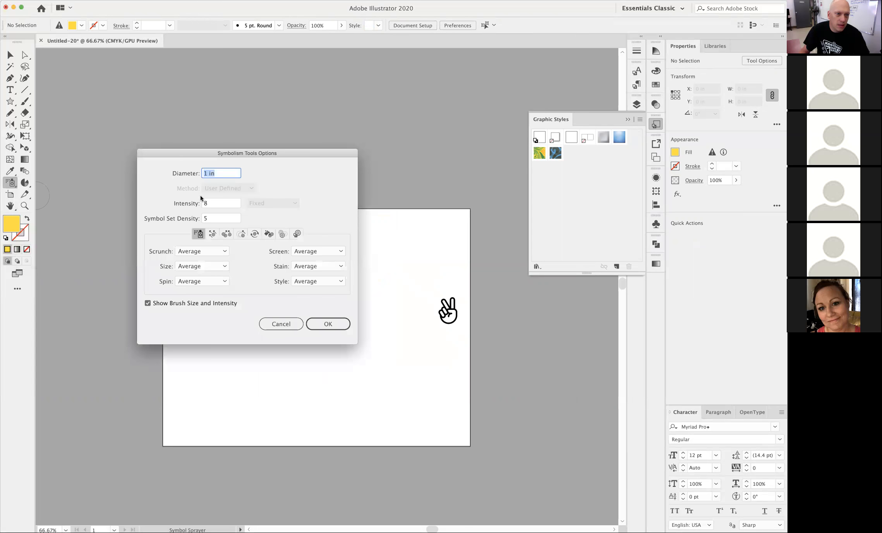
pyautogui.moveTo(259, 153); pyautogui.dragTo(344, 185)
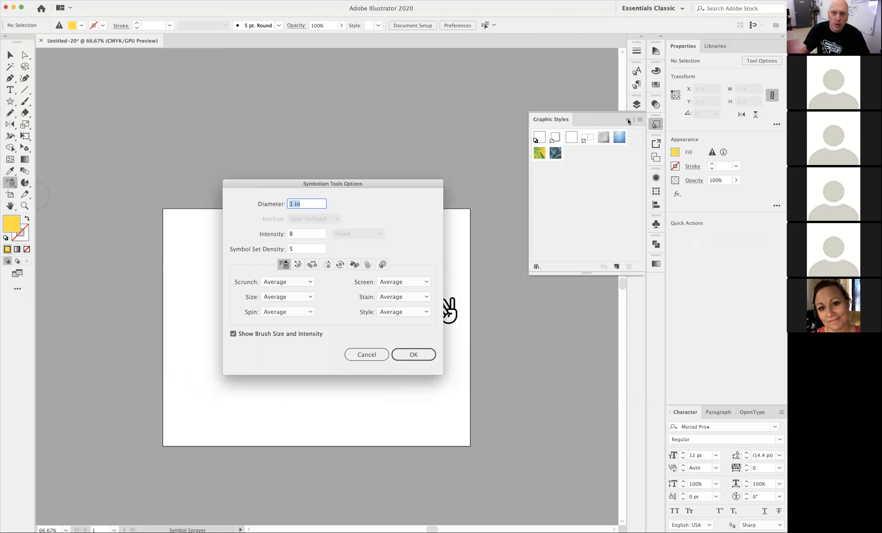
pyautogui.click(299, 251)
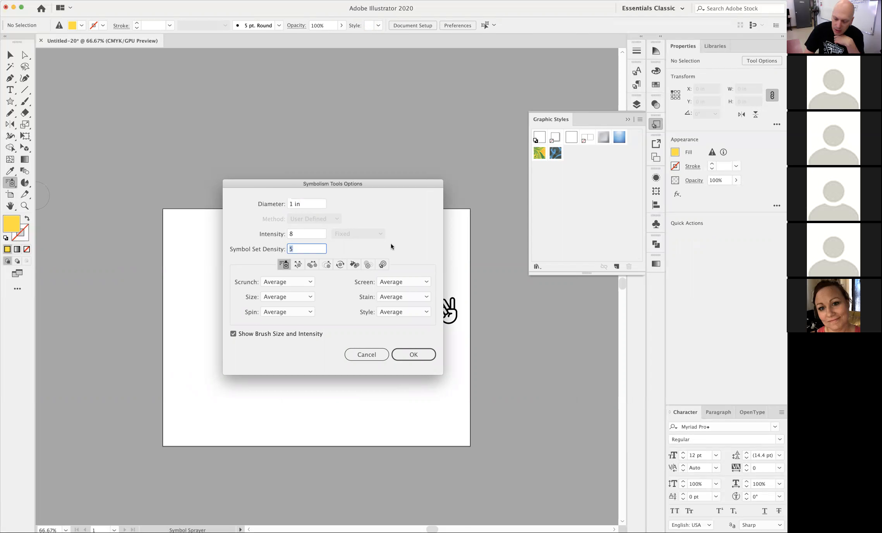
pyautogui.click(413, 355)
# Spray a dense test trail of peace hands on the artboard and delete that symbol set.
pyautogui.moveTo(267, 299)
pyautogui.mouseDown()
pyautogui.moveTo(286, 272)
pyautogui.moveTo(294, 281)
pyautogui.moveTo(288, 293)
pyautogui.moveTo(307, 318)
pyautogui.moveTo(309, 372)
pyautogui.moveTo(355, 321)
pyautogui.moveTo(381, 350)
pyautogui.mouseUp()
pyautogui.press('v')
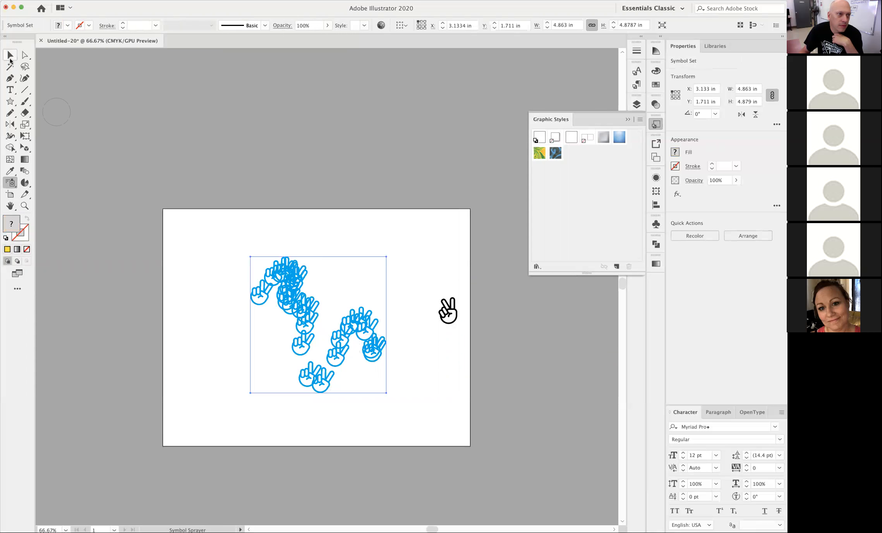
pyautogui.press('Delete')
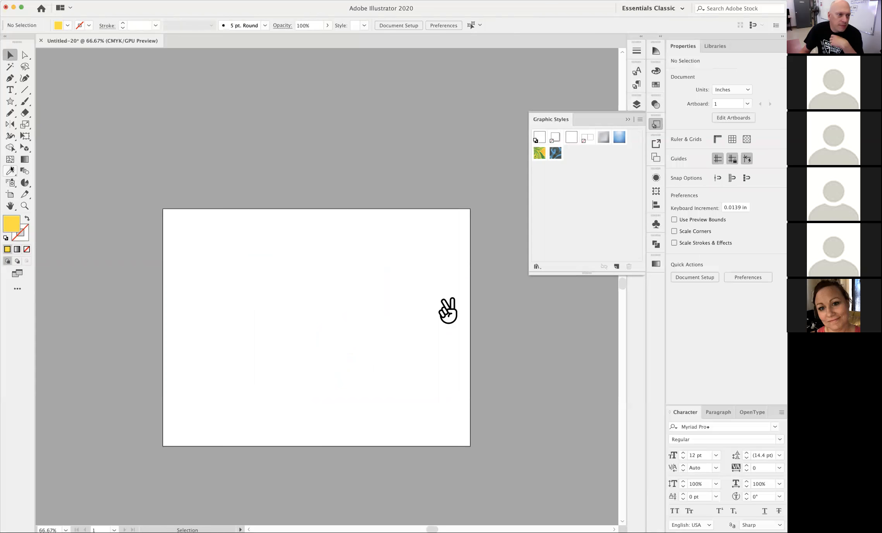
# Set the Symbol Sprayer's size and spin options to User Defined.
pyautogui.doubleClick(9, 184)
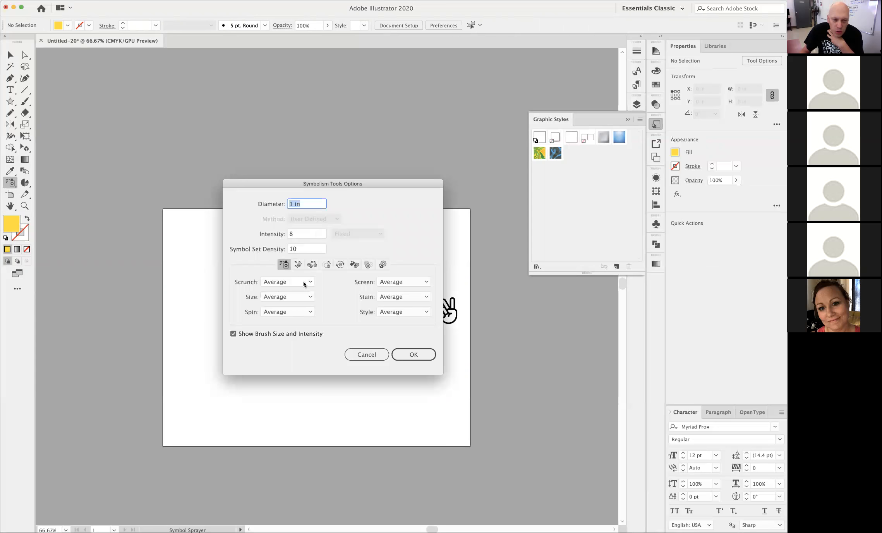
pyautogui.click(302, 297)
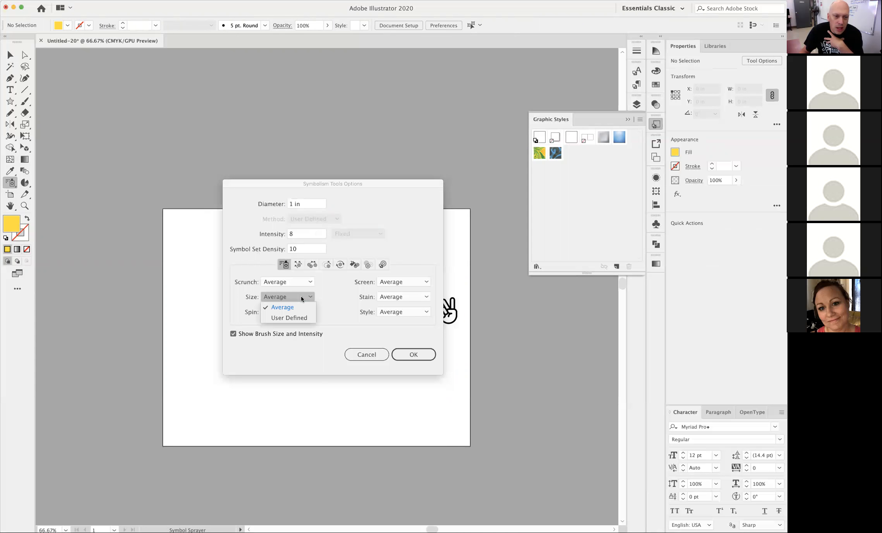
pyautogui.click(298, 317)
pyautogui.click(297, 315)
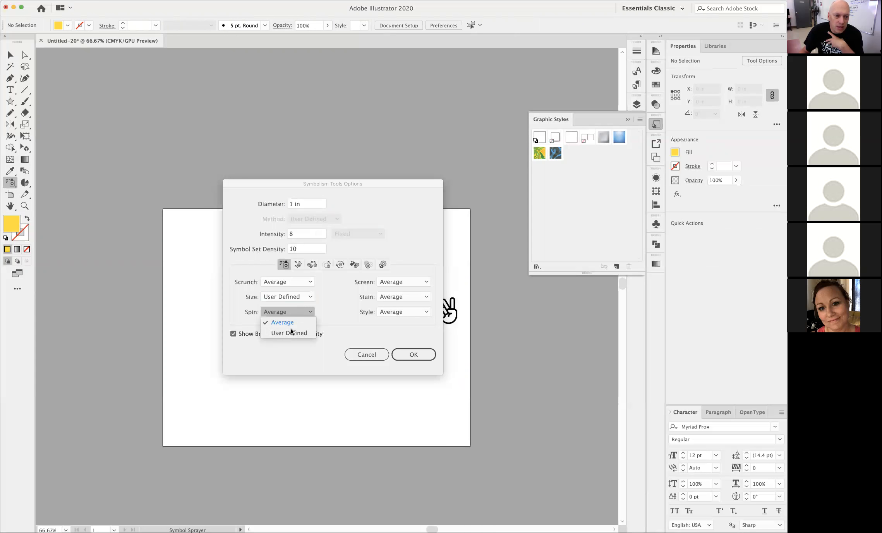
pyautogui.click(290, 334)
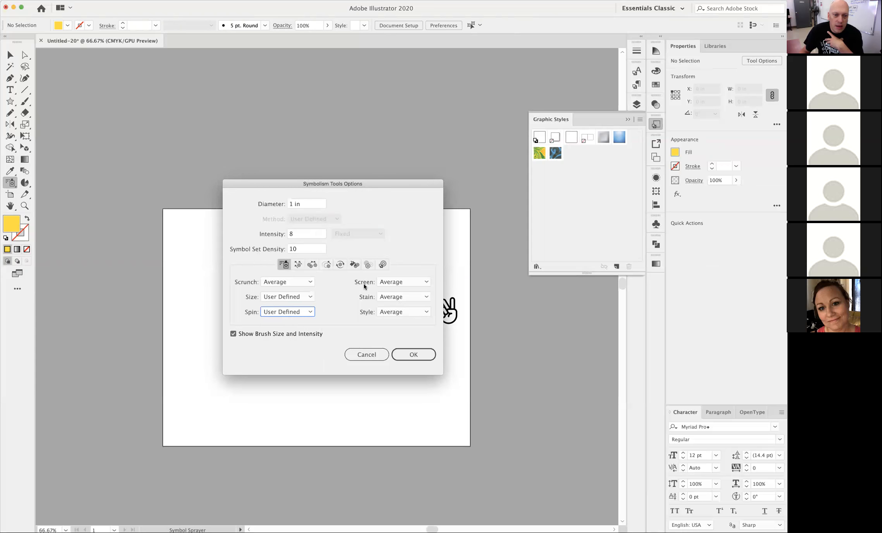
pyautogui.click(413, 355)
# Spray a test trail of rotated peace hands over the whole artboard and delete the resulting symbol set.
pyautogui.moveTo(262, 297)
pyautogui.mouseDown()
pyautogui.moveTo(314, 273)
pyautogui.moveTo(290, 322)
pyautogui.moveTo(305, 339)
pyautogui.moveTo(247, 366)
pyautogui.mouseUp()
pyautogui.moveTo(217, 310)
pyautogui.mouseDown()
pyautogui.moveTo(317, 367)
pyautogui.moveTo(357, 415)
pyautogui.moveTo(400, 378)
pyautogui.moveTo(397, 266)
pyautogui.moveTo(427, 261)
pyautogui.moveTo(463, 293)
pyautogui.moveTo(448, 381)
pyautogui.moveTo(404, 422)
pyautogui.moveTo(296, 427)
pyautogui.moveTo(215, 330)
pyautogui.moveTo(178, 267)
pyautogui.mouseUp()
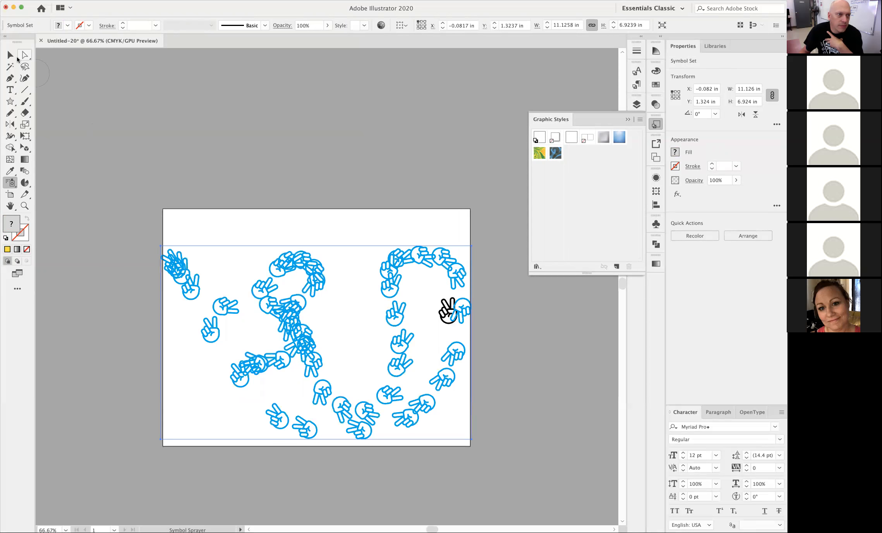
pyautogui.click(15, 57)
pyautogui.press('Delete')
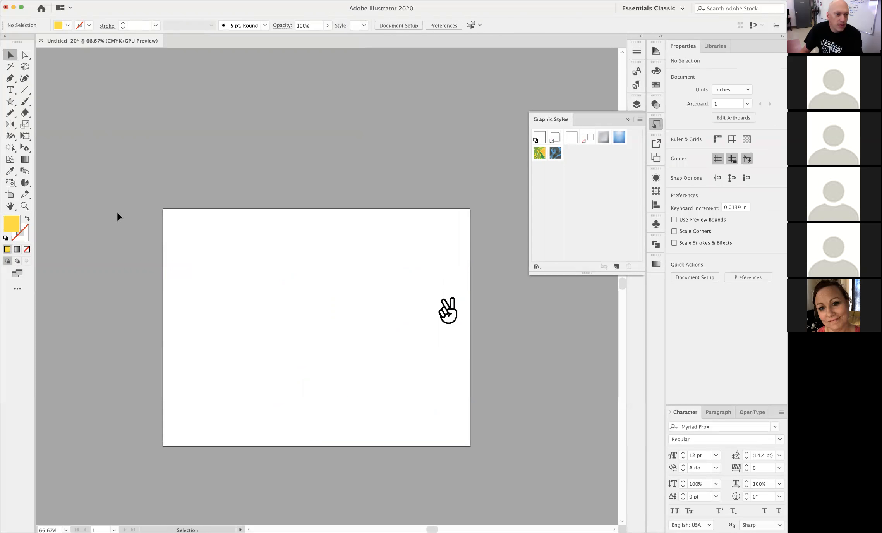
# Set the Symbol Spinner's method to Random and try it on the empty artboard.
pyautogui.click(10, 183)
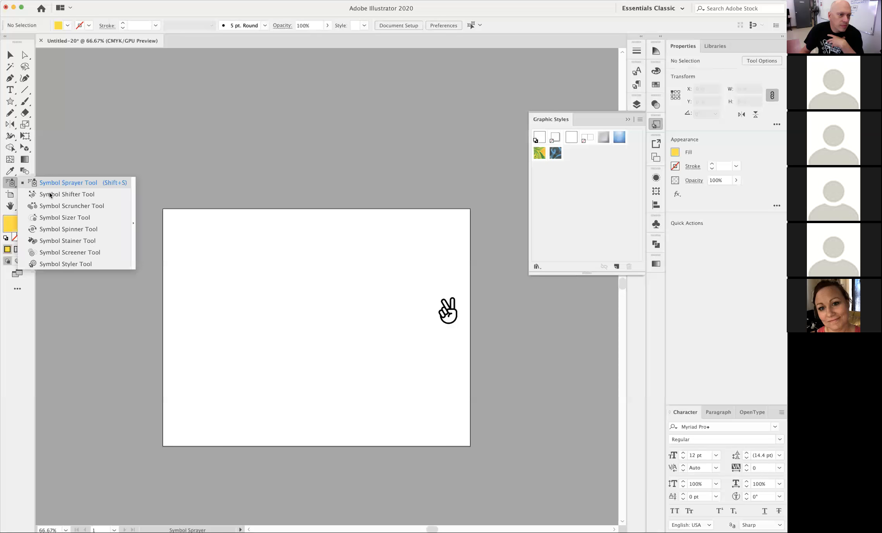
pyautogui.click(68, 229)
pyautogui.doubleClick(10, 184)
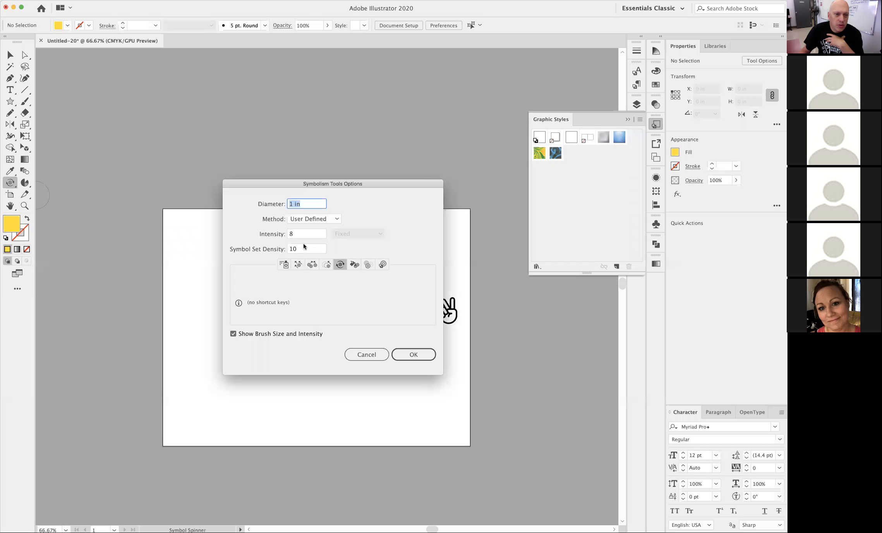
pyautogui.click(312, 219)
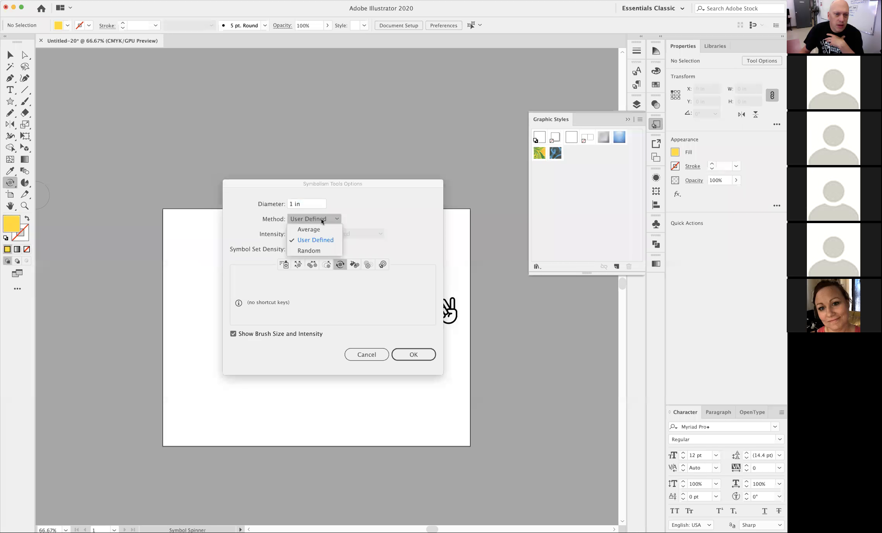
pyautogui.click(309, 251)
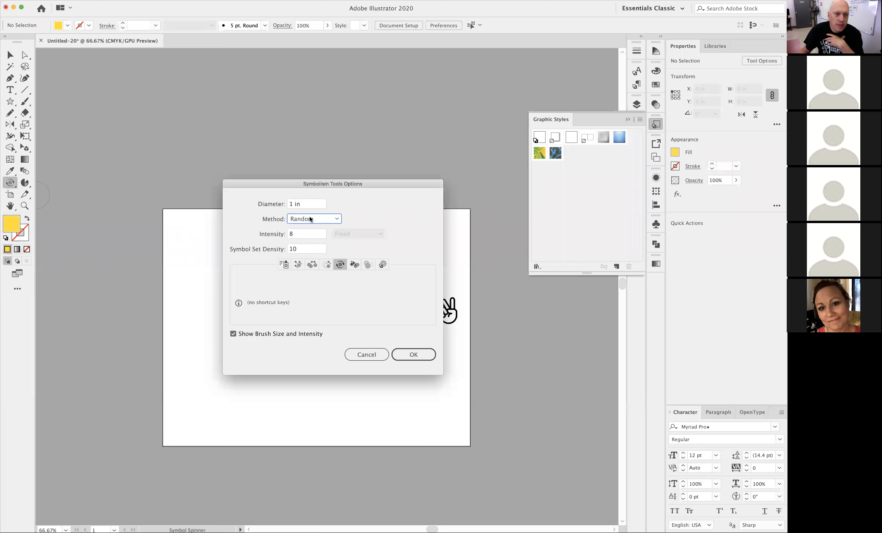
pyautogui.click(412, 355)
pyautogui.click(240, 306)
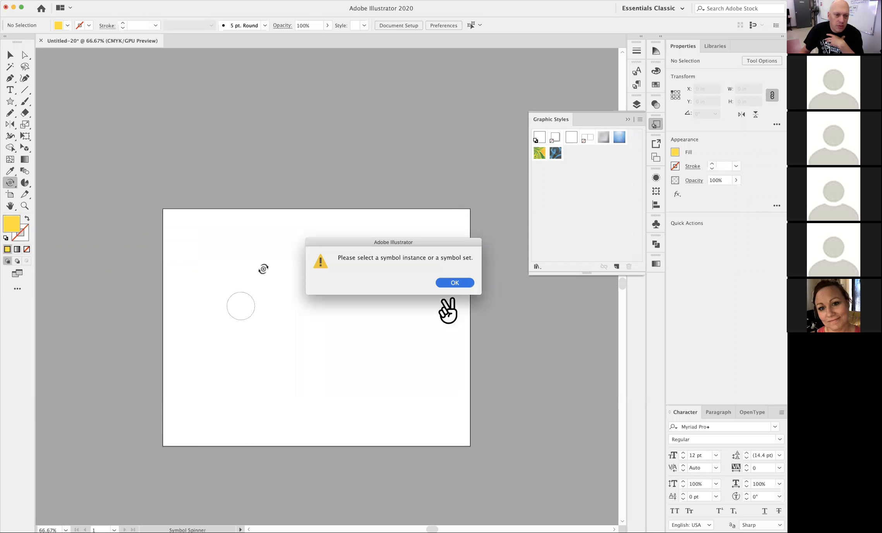
pyautogui.click(456, 283)
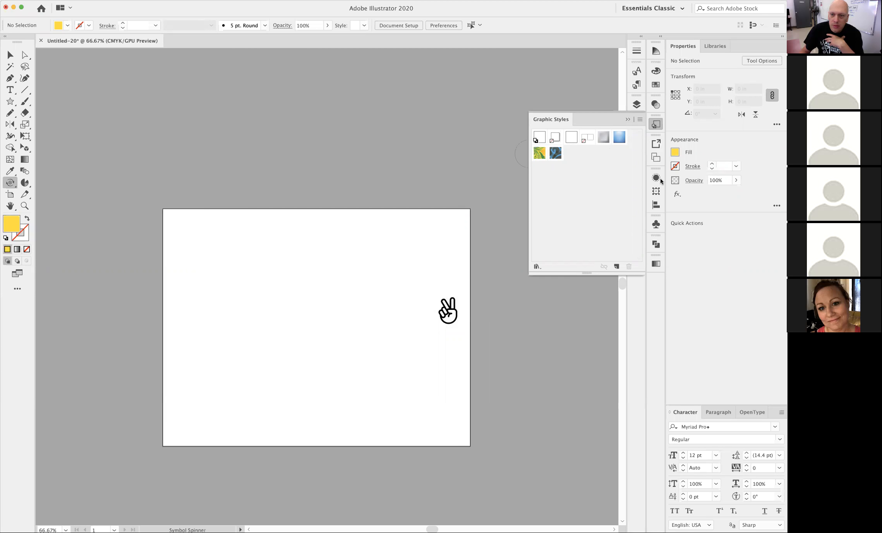
# Spray a winding trail of the peace hand symbol on the artboard, about 4.2 in wide and 5.8 in tall, and deselect it.
pyautogui.click(656, 224)
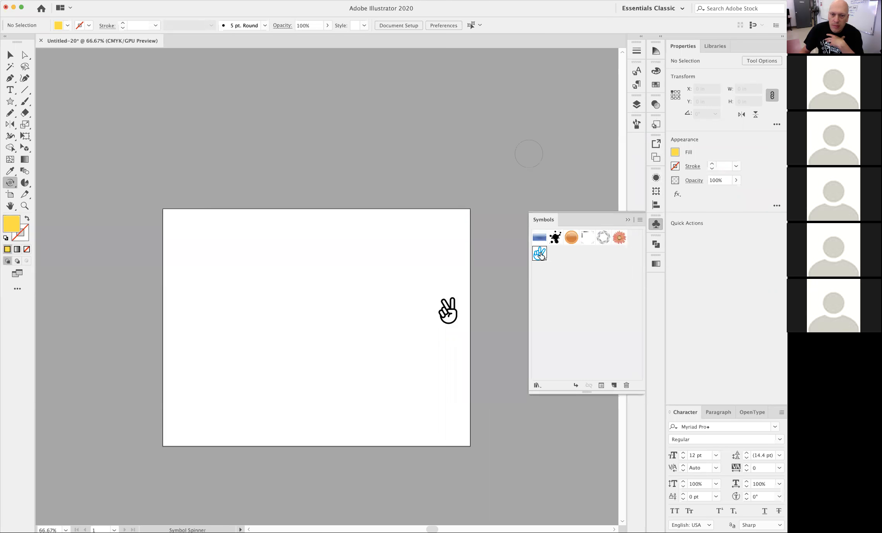
pyautogui.click(12, 184)
pyautogui.moveTo(277, 256)
pyautogui.mouseDown()
pyautogui.moveTo(317, 283)
pyautogui.moveTo(315, 303)
pyautogui.moveTo(344, 338)
pyautogui.moveTo(315, 309)
pyautogui.moveTo(360, 366)
pyautogui.moveTo(339, 370)
pyautogui.moveTo(375, 336)
pyautogui.mouseUp()
pyautogui.press('super+equal')
pyautogui.press('super+equal')
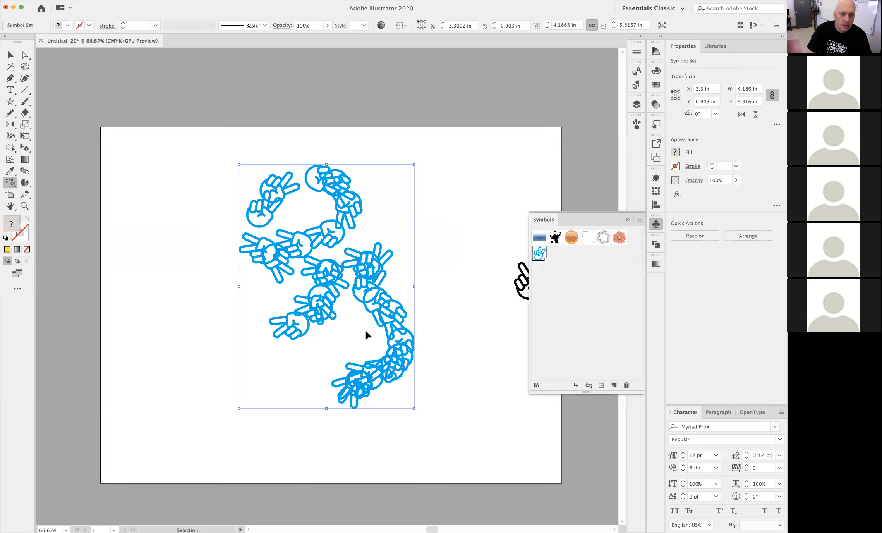
pyautogui.click(11, 56)
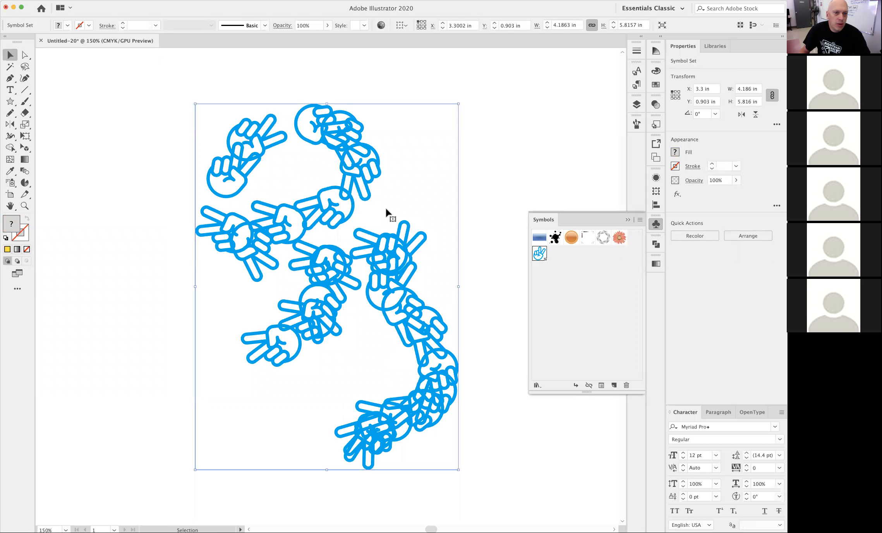
pyautogui.click(483, 210)
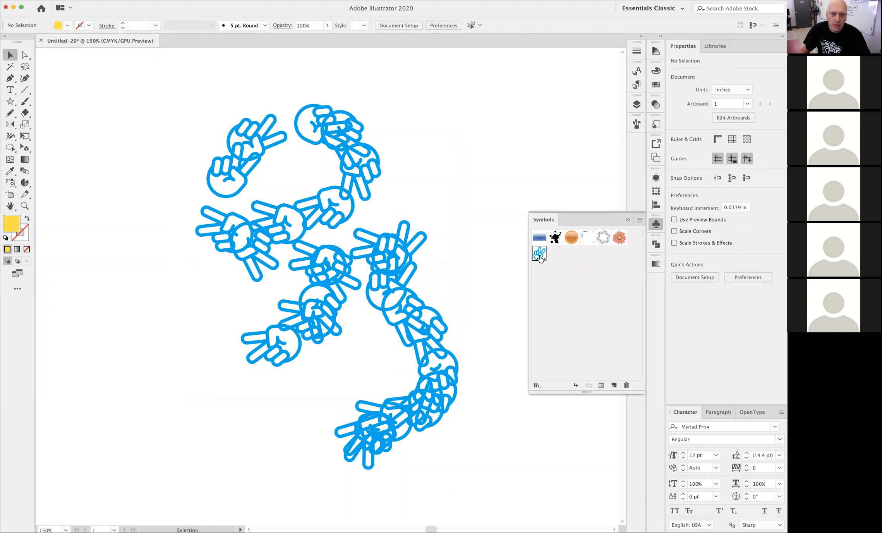
# Open the Peace symbol's artwork for editing and rotate the hand nearly upright, to about 1.6°.
pyautogui.doubleClick(540, 256)
pyautogui.click(339, 296)
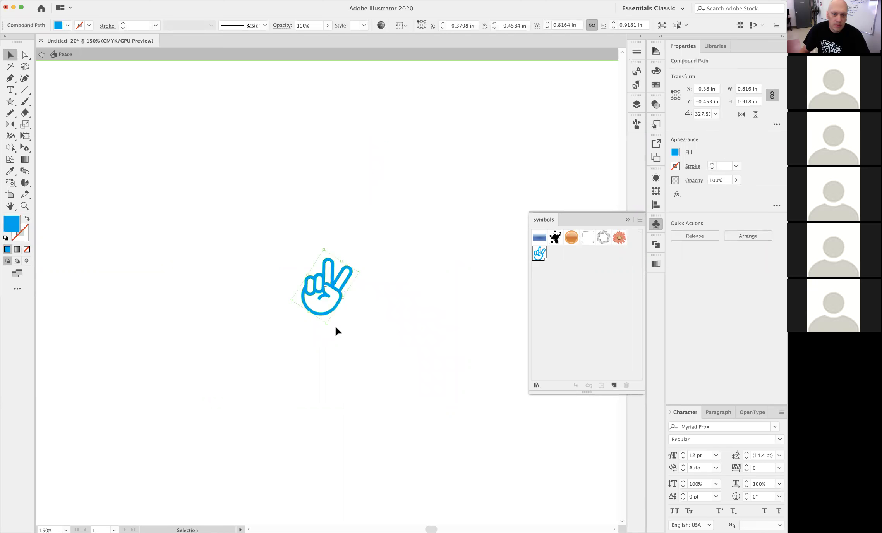
pyautogui.moveTo(328, 328); pyautogui.dragTo(351, 329)
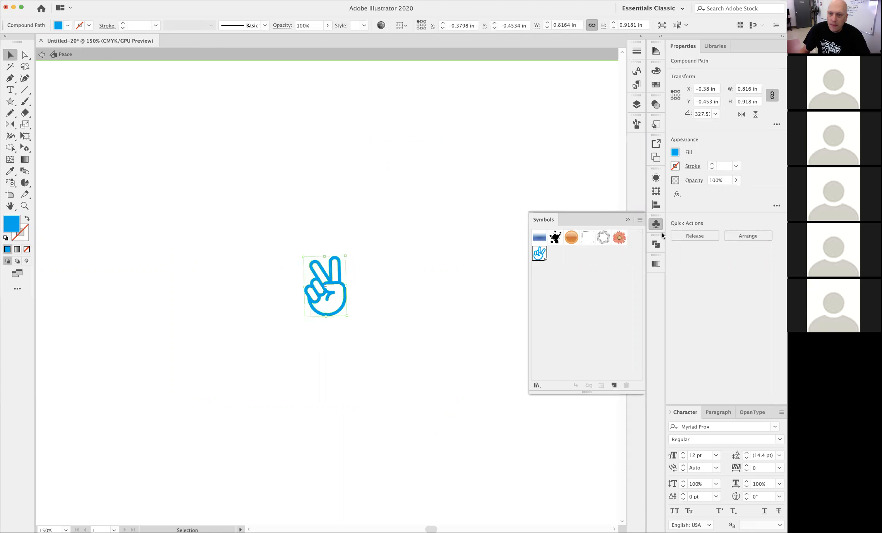
# Give the symbol's hand artwork the Multiply blending mode and 80% opacity, and leave symbol editing.
pyautogui.click(693, 184)
pyautogui.click(628, 198)
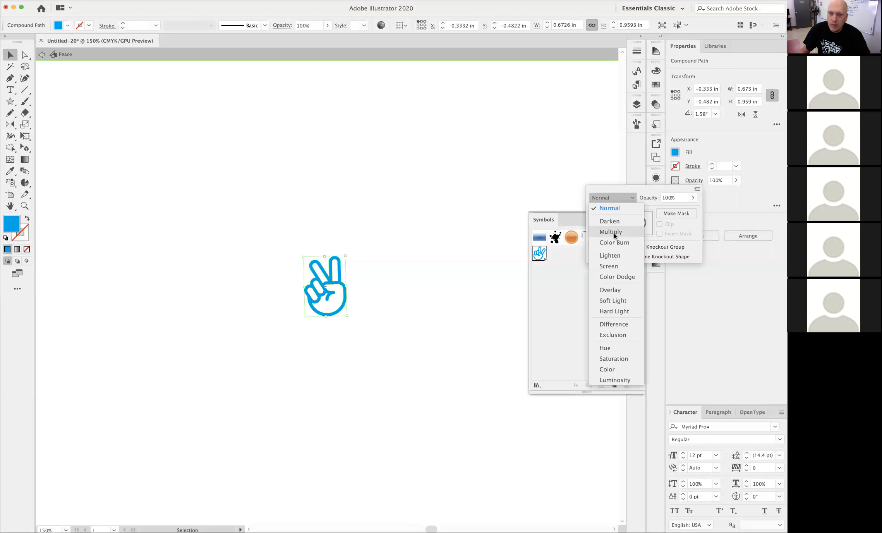
pyautogui.click(614, 232)
pyautogui.click(678, 197)
pyautogui.write('80')
pyautogui.press('Return')
pyautogui.click(381, 304)
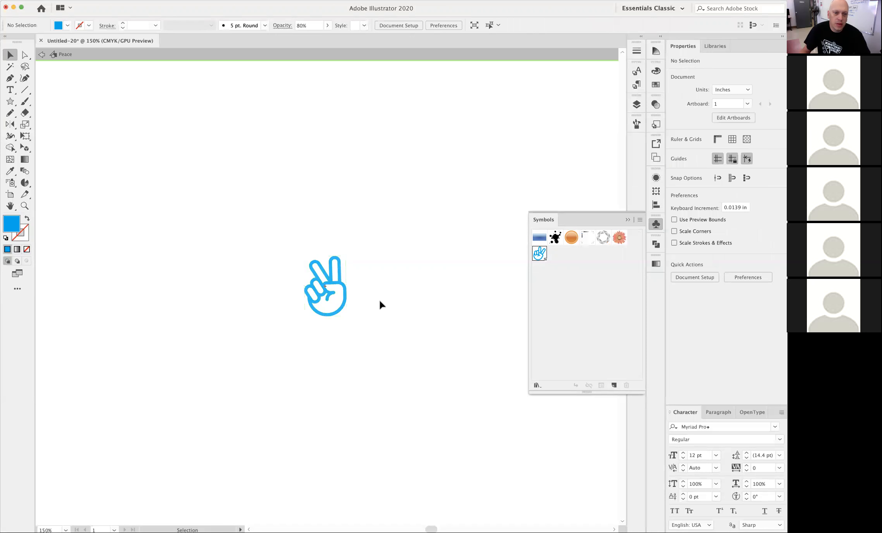
pyautogui.click(42, 55)
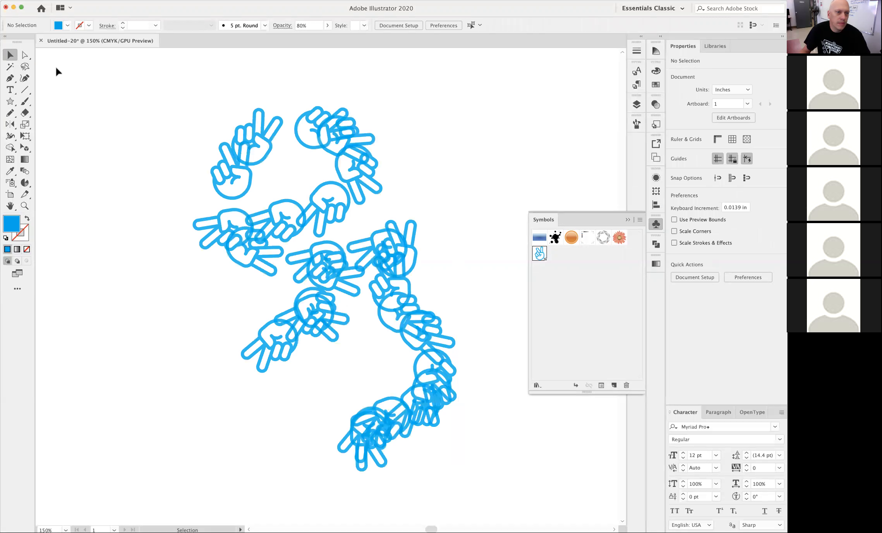
# Select the sprayed symbol set and vary the size of several of its hands with the Symbol Sizer.
pyautogui.click(294, 262)
pyautogui.press('super+space')
pyautogui.moveTo(367, 264); pyautogui.dragTo(497, 315)
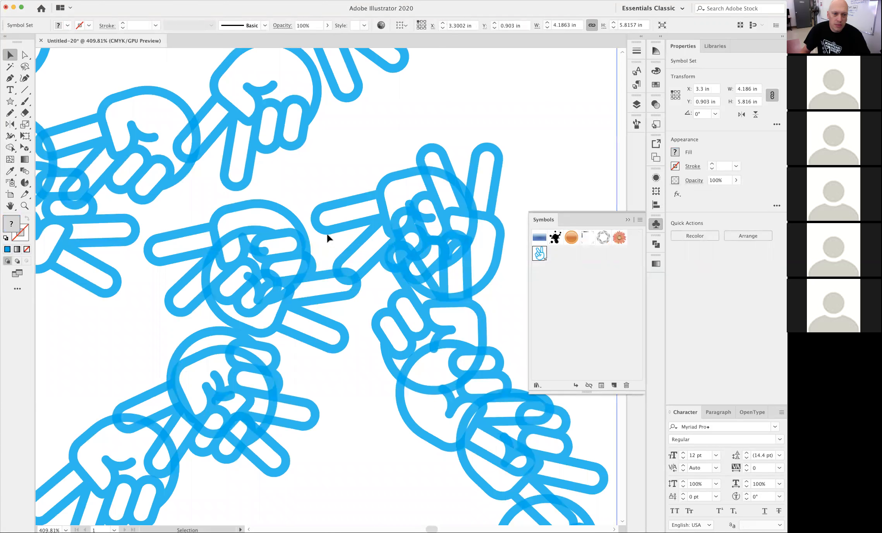
pyautogui.press('super+alt+space')
pyautogui.moveTo(380, 327); pyautogui.dragTo(342, 293)
pyautogui.press('space')
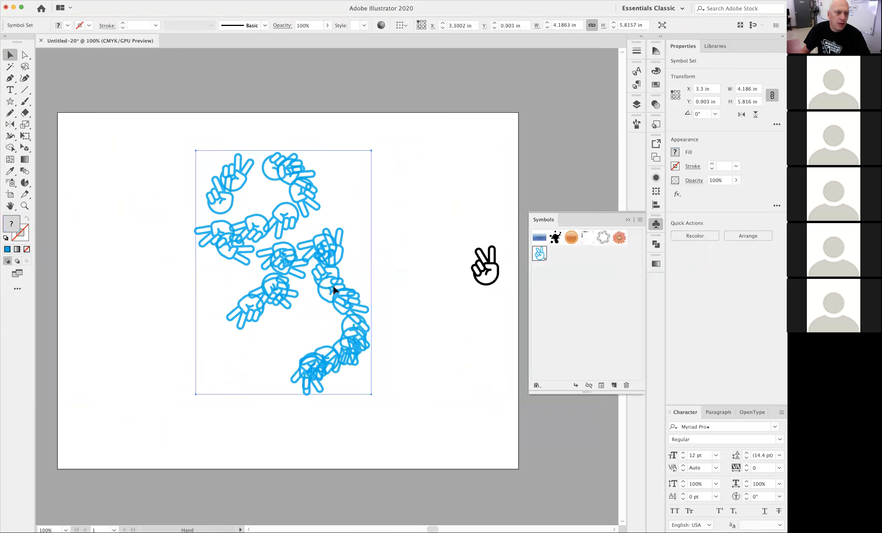
pyautogui.moveTo(9, 185)
pyautogui.mouseDown()
pyautogui.moveTo(73, 194)
pyautogui.moveTo(69, 218)
pyautogui.moveTo(87, 217)
pyautogui.mouseUp()
pyautogui.click(233, 226)
pyautogui.moveTo(232, 226)
pyautogui.mouseDown()
pyautogui.moveTo(261, 209)
pyautogui.moveTo(262, 222)
pyautogui.moveTo(311, 203)
pyautogui.moveTo(310, 186)
pyautogui.moveTo(271, 163)
pyautogui.moveTo(294, 246)
pyautogui.moveTo(324, 246)
pyautogui.moveTo(253, 280)
pyautogui.moveTo(267, 282)
pyautogui.moveTo(291, 194)
pyautogui.moveTo(309, 193)
pyautogui.mouseUp()
pyautogui.moveTo(337, 305)
pyautogui.mouseDown()
pyautogui.moveTo(352, 325)
pyautogui.moveTo(343, 342)
pyautogui.moveTo(349, 305)
pyautogui.moveTo(349, 313)
pyautogui.moveTo(325, 277)
pyautogui.mouseUp()
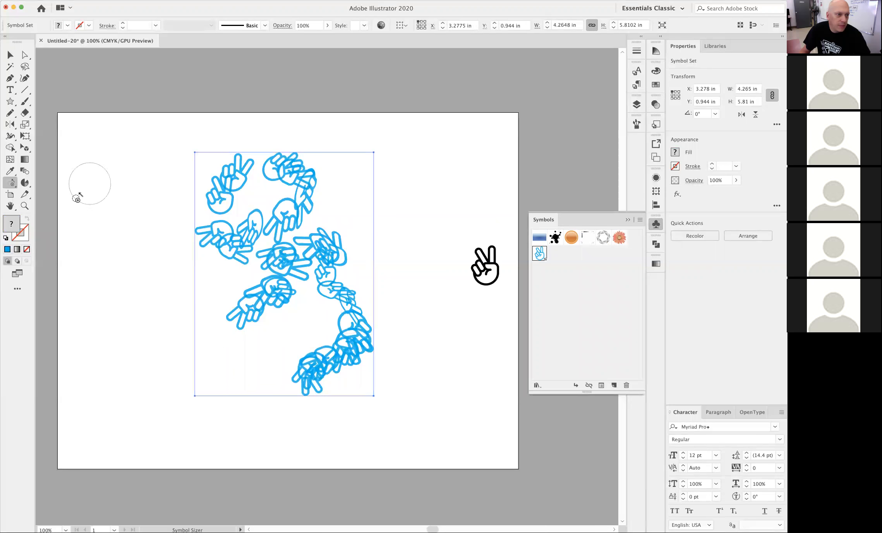
# Tint several hands along the left part of the selected symbol set with the Symbol Stainer.
pyautogui.click(11, 184)
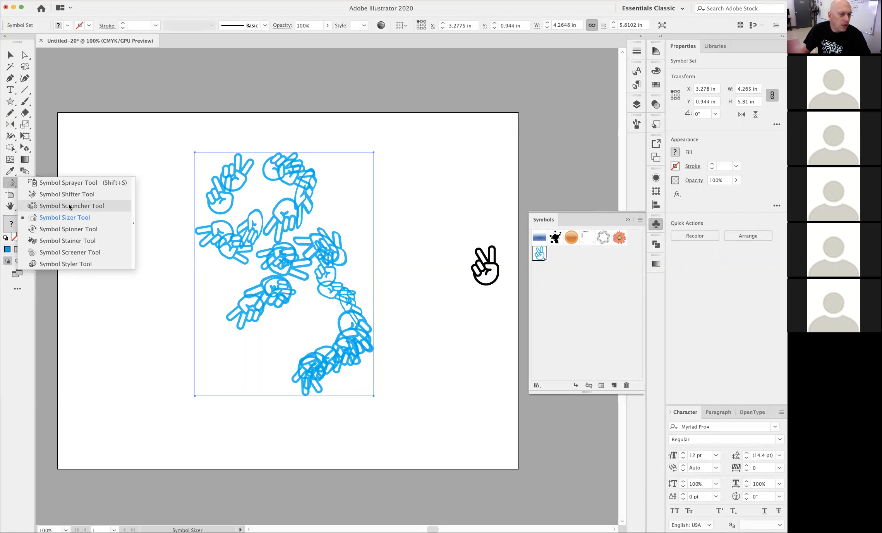
pyautogui.click(89, 241)
pyautogui.moveTo(228, 318)
pyautogui.mouseDown()
pyautogui.moveTo(282, 289)
pyautogui.moveTo(232, 244)
pyautogui.mouseUp()
pyautogui.moveTo(223, 197)
pyautogui.mouseDown()
pyautogui.moveTo(240, 169)
pyautogui.moveTo(224, 177)
pyautogui.moveTo(266, 197)
pyautogui.mouseUp()
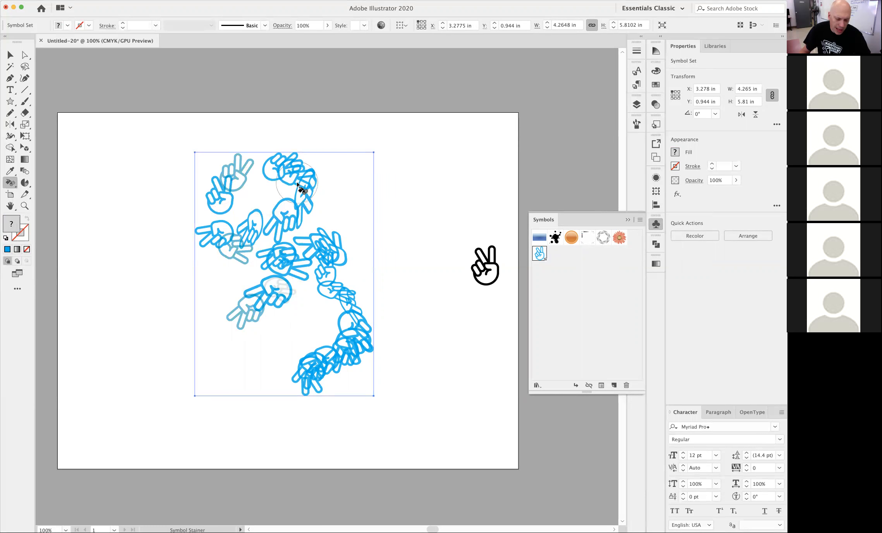
# Tint the hands in the upper-right cluster of the selected symbol set with the Symbol Stainer.
pyautogui.moveTo(300, 181)
pyautogui.mouseDown()
pyautogui.moveTo(309, 207)
pyautogui.moveTo(300, 173)
pyautogui.moveTo(321, 204)
pyautogui.mouseUp()
pyautogui.scroll(3, 236, 159)
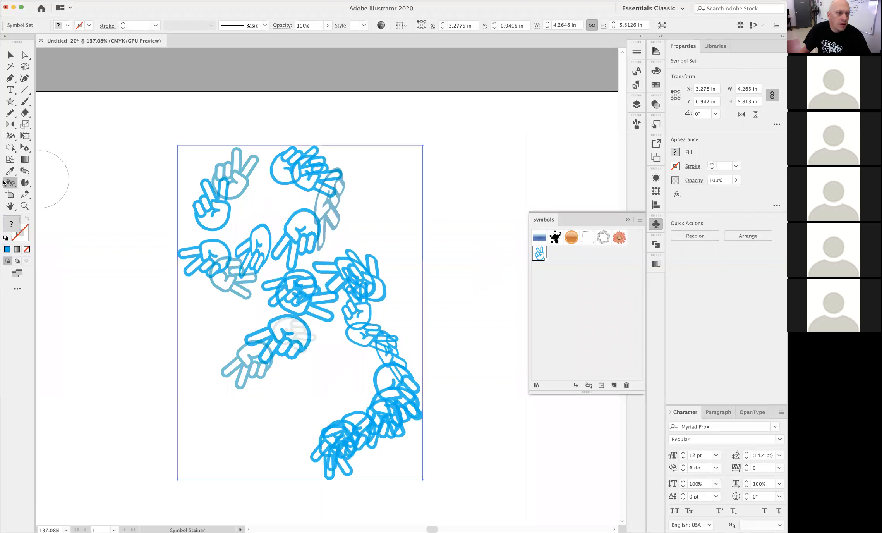
# Spread the overlapping hands of the symbol set outward with the Symbol Shifter, working from the upper cluster down to the lowest one.
pyautogui.click(10, 184)
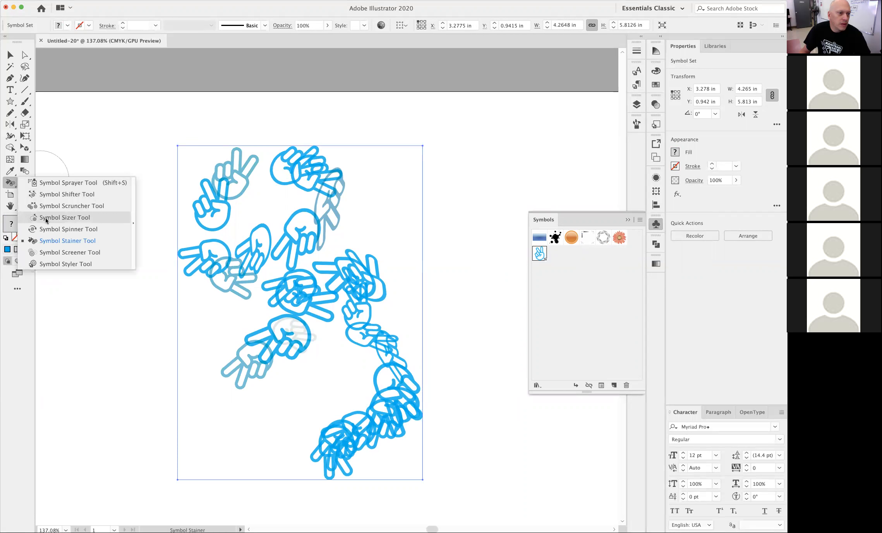
pyautogui.click(49, 195)
pyautogui.moveTo(293, 175); pyautogui.dragTo(289, 147)
pyautogui.moveTo(284, 296); pyautogui.dragTo(183, 315)
pyautogui.moveTo(249, 370); pyautogui.dragTo(222, 468)
pyautogui.moveTo(290, 304)
pyautogui.mouseDown()
pyautogui.moveTo(193, 271)
pyautogui.moveTo(161, 268)
pyautogui.mouseUp()
pyautogui.moveTo(351, 289); pyautogui.dragTo(428, 238)
pyautogui.moveTo(387, 341); pyautogui.dragTo(459, 384)
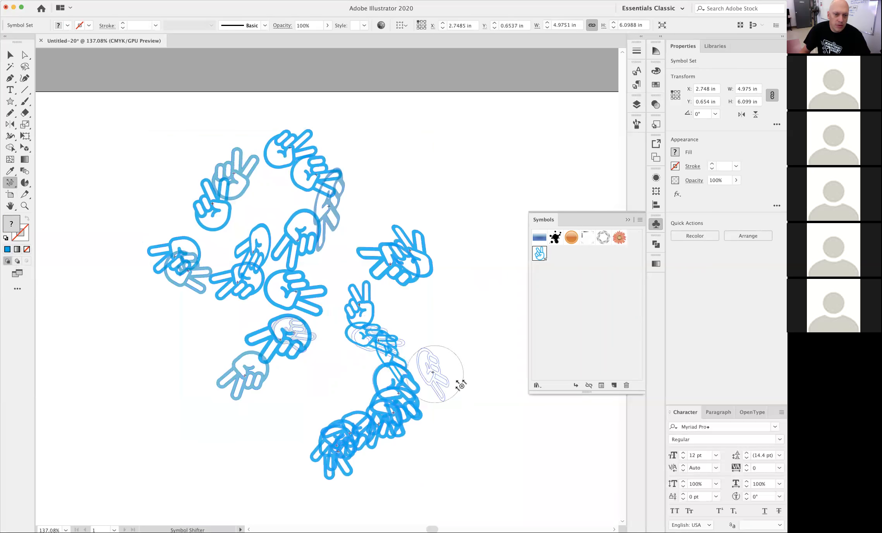
pyautogui.moveTo(358, 408); pyautogui.dragTo(361, 493)
pyautogui.moveTo(386, 443); pyautogui.dragTo(426, 444)
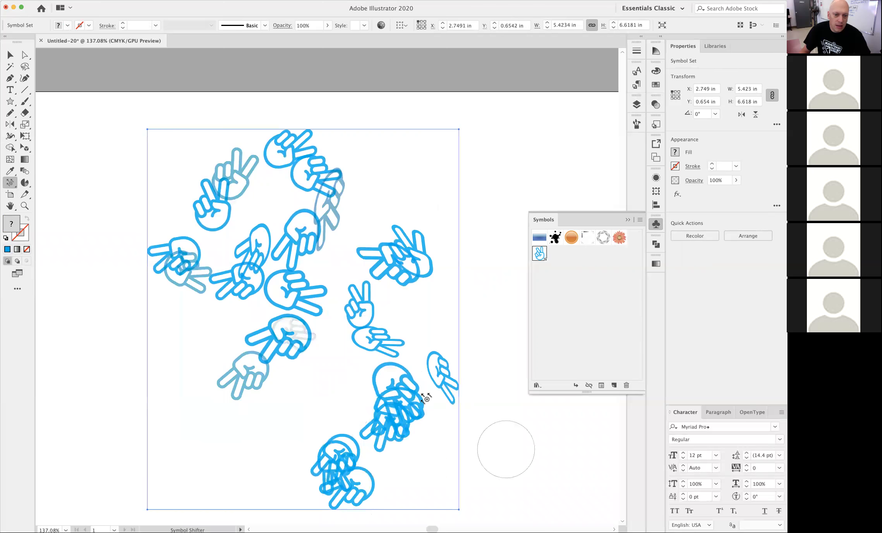
# Move the whole symbol set toward the artboard's left side, to about X 1.84 in and Y 0.81 in.
pyautogui.click(10, 56)
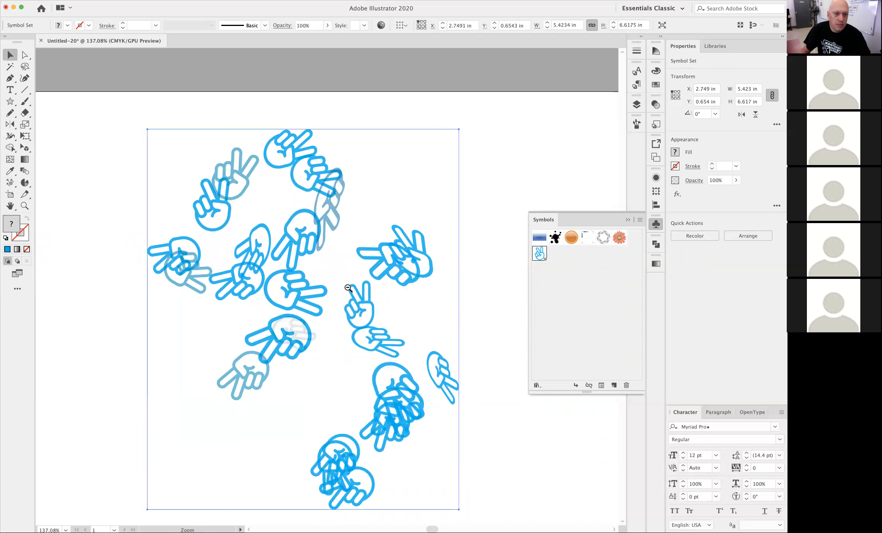
pyautogui.press('super+1')
pyautogui.moveTo(338, 264); pyautogui.dragTo(300, 271)
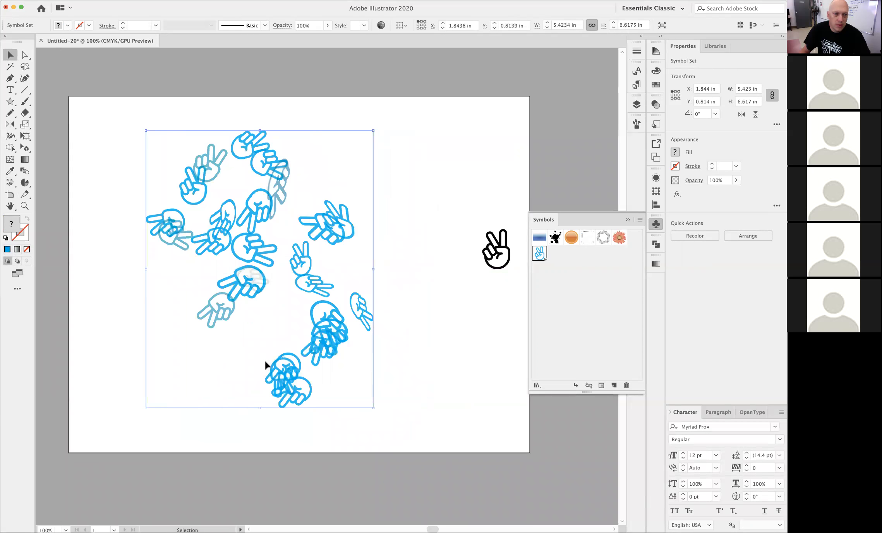
# Resize a hand in the left-centre part of the symbol set with the Symbol Sizer and deselect the set.
pyautogui.click(9, 187)
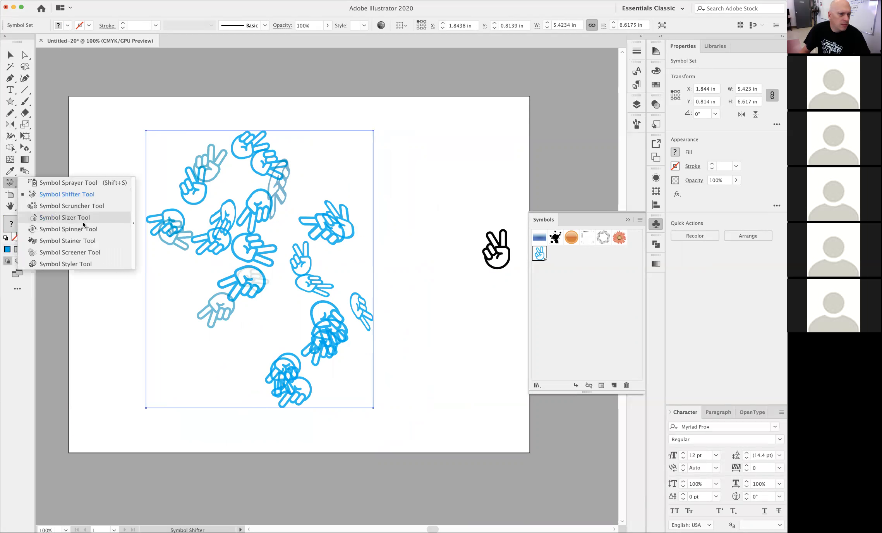
pyautogui.click(83, 219)
pyautogui.moveTo(227, 217)
pyautogui.mouseDown()
pyautogui.moveTo(221, 190)
pyautogui.moveTo(224, 213)
pyautogui.moveTo(237, 216)
pyautogui.moveTo(216, 217)
pyautogui.moveTo(248, 195)
pyautogui.moveTo(319, 260)
pyautogui.moveTo(227, 231)
pyautogui.moveTo(270, 233)
pyautogui.moveTo(190, 222)
pyautogui.moveTo(259, 228)
pyautogui.moveTo(240, 257)
pyautogui.moveTo(221, 218)
pyautogui.moveTo(232, 223)
pyautogui.moveTo(202, 214)
pyautogui.moveTo(252, 227)
pyautogui.moveTo(176, 218)
pyautogui.moveTo(264, 252)
pyautogui.mouseUp()
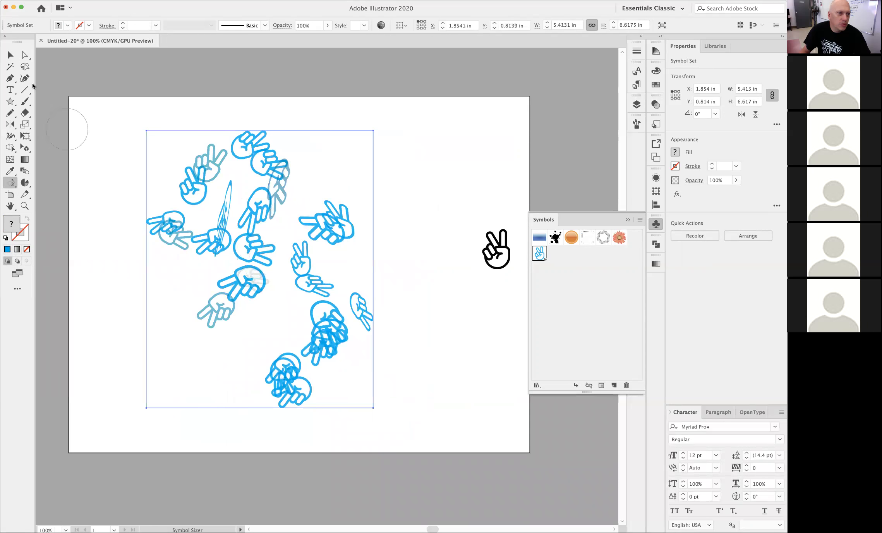
pyautogui.click(11, 56)
pyautogui.click(411, 205)
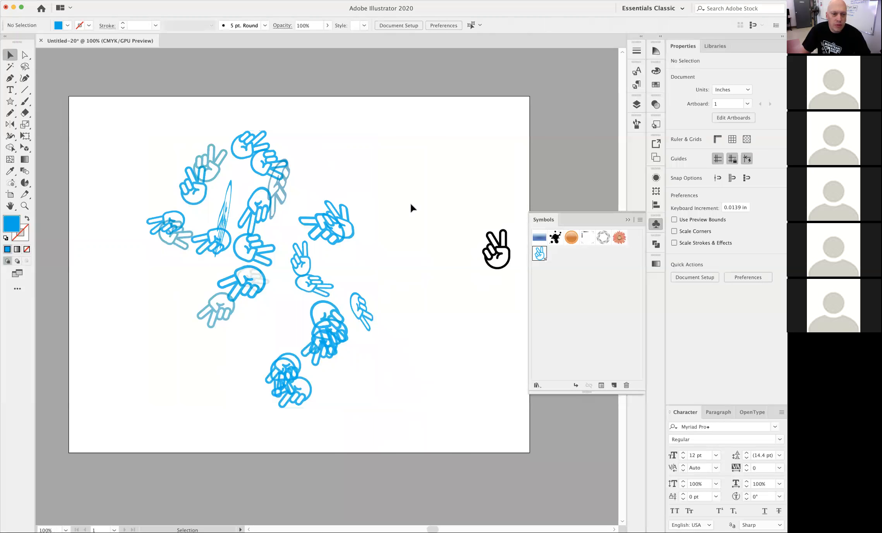
# Select the symbol set and check how it appears in Outline view, returning to the preview and deselecting it.
pyautogui.click(312, 233)
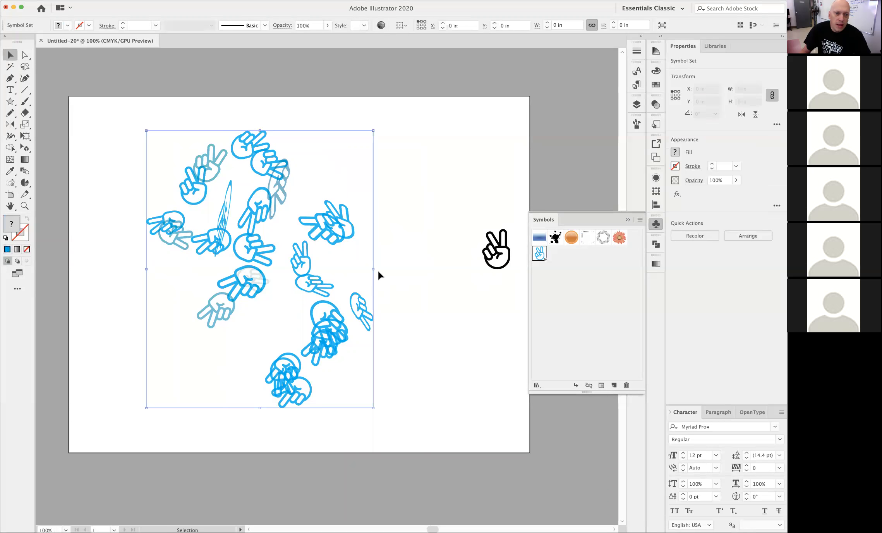
pyautogui.press('super+y')
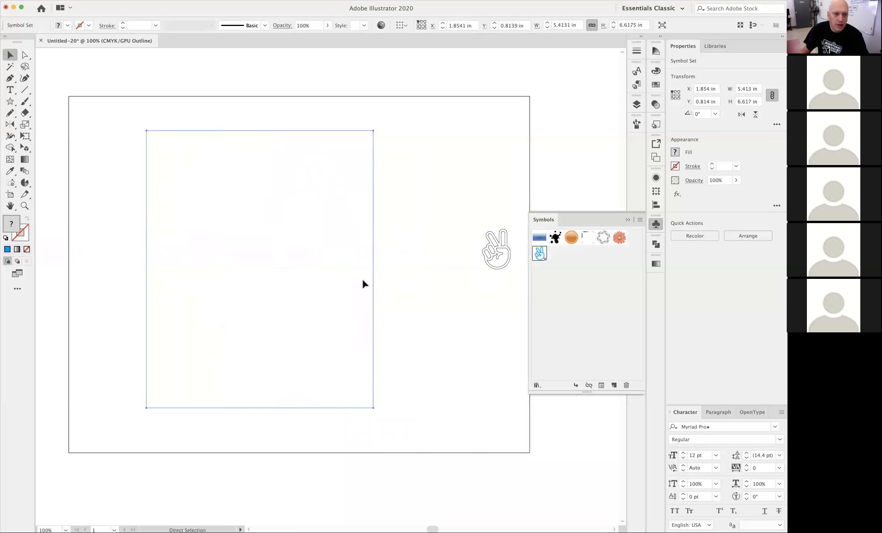
pyautogui.press('super+y')
pyautogui.click(363, 280)
# Draw a rectangle about 6.25 by 6.51 in covering most of the sprayed hands.
pyautogui.hscroll(-5, 362, 284)
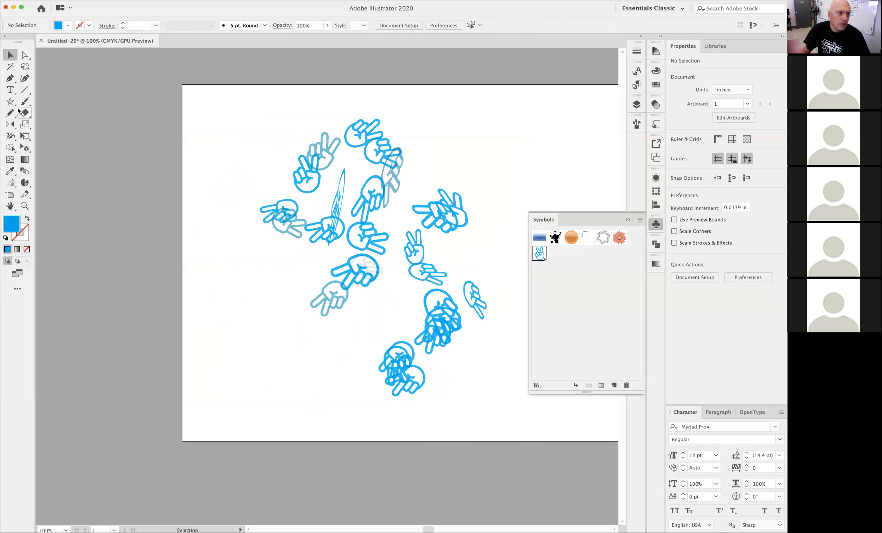
pyautogui.click(12, 103)
pyautogui.moveTo(14, 105); pyautogui.dragTo(43, 105)
pyautogui.moveTo(225, 114)
pyautogui.mouseDown()
pyautogui.moveTo(400, 276)
pyautogui.moveTo(486, 387)
pyautogui.mouseUp()
# Send the rectangle behind the hands and fill it with the light blue C=70 M=15 swatch, after trying CMYK Blue.
pyautogui.moveTo(661, 81)
pyautogui.mouseDown()
pyautogui.moveTo(528, 120)
pyautogui.moveTo(655, 92)
pyautogui.mouseUp()
pyautogui.click(530, 105)
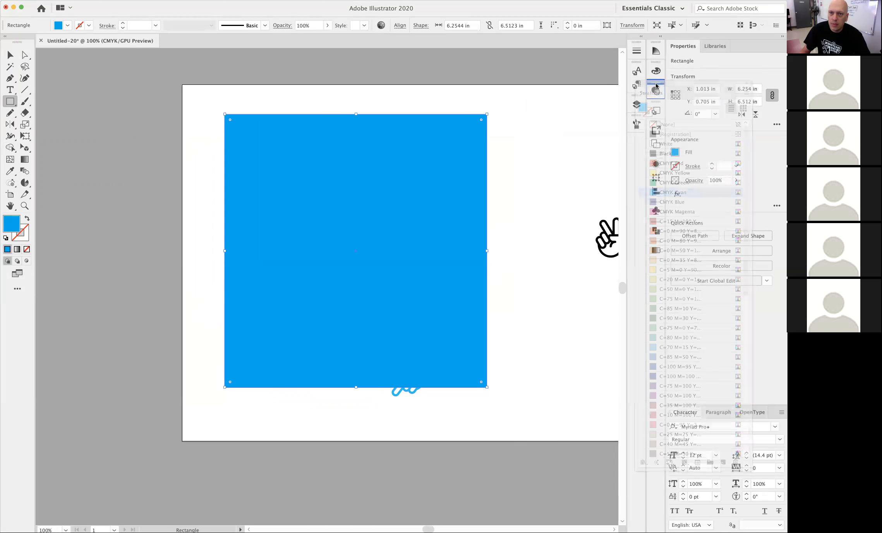
pyautogui.click(655, 92)
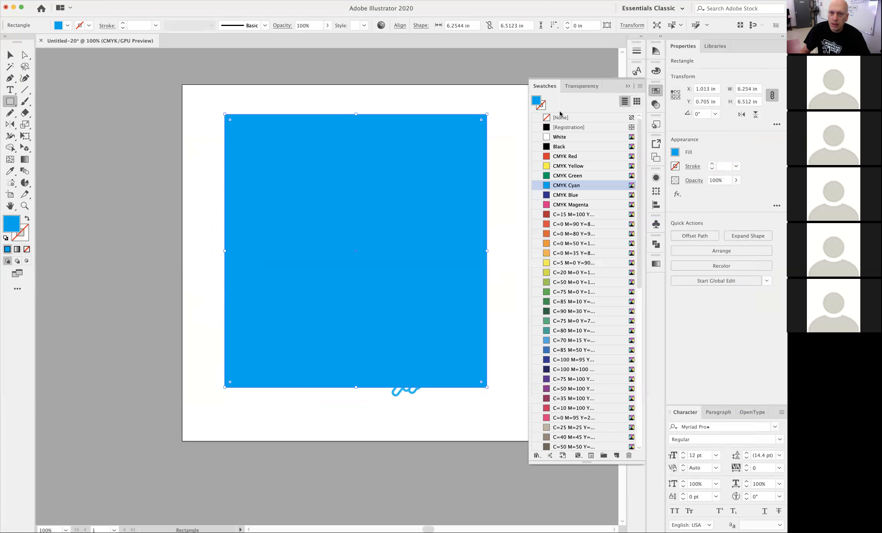
pyautogui.click(558, 196)
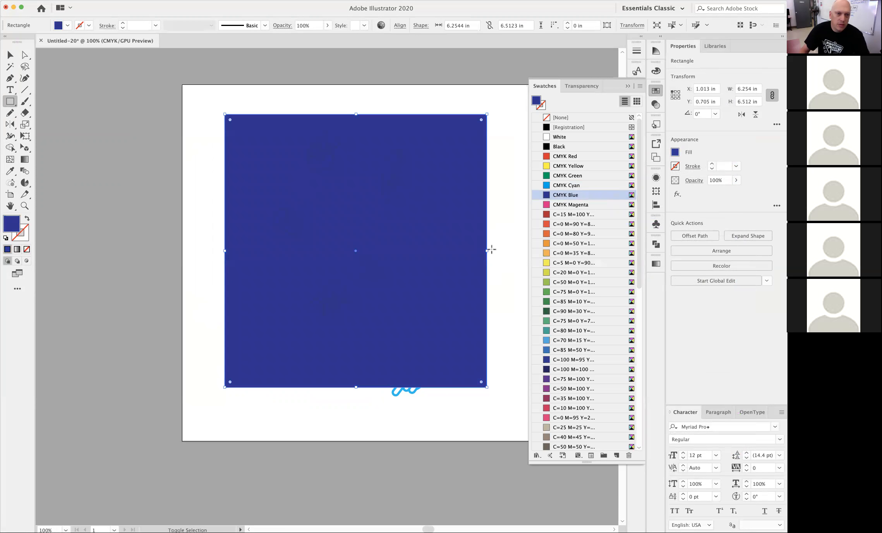
pyautogui.click(13, 55)
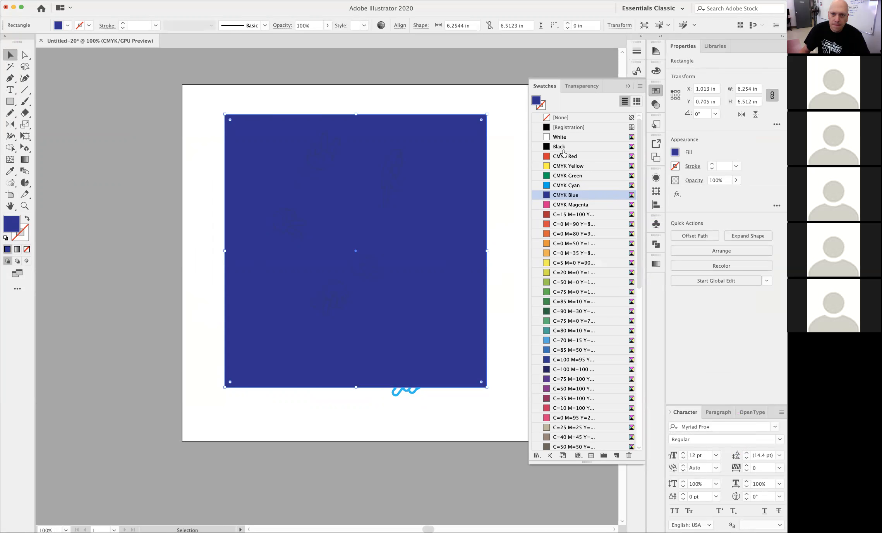
pyautogui.click(562, 343)
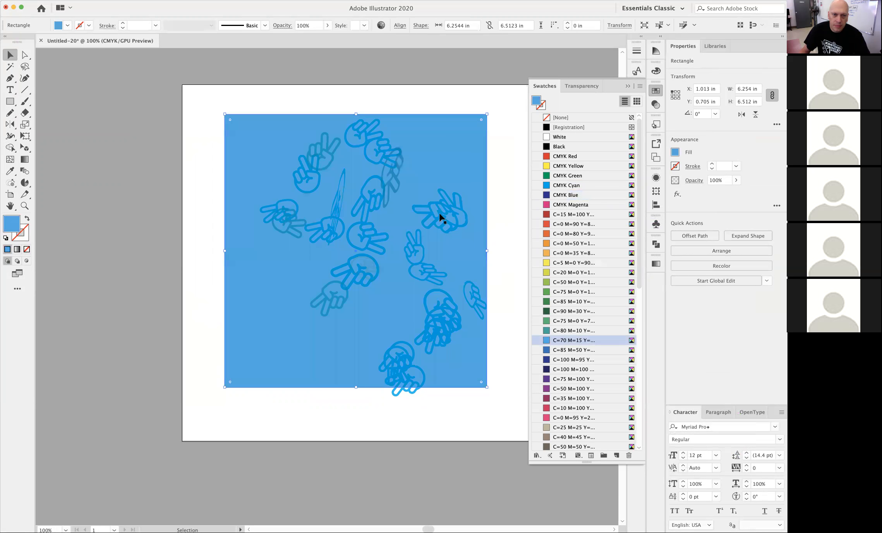
# Move the blue rectangle down to about X 1.01 in and Y 1.06 in, letting the topmost hand extend past its upper edge.
pyautogui.press('super+equal')
pyautogui.press('super+equal')
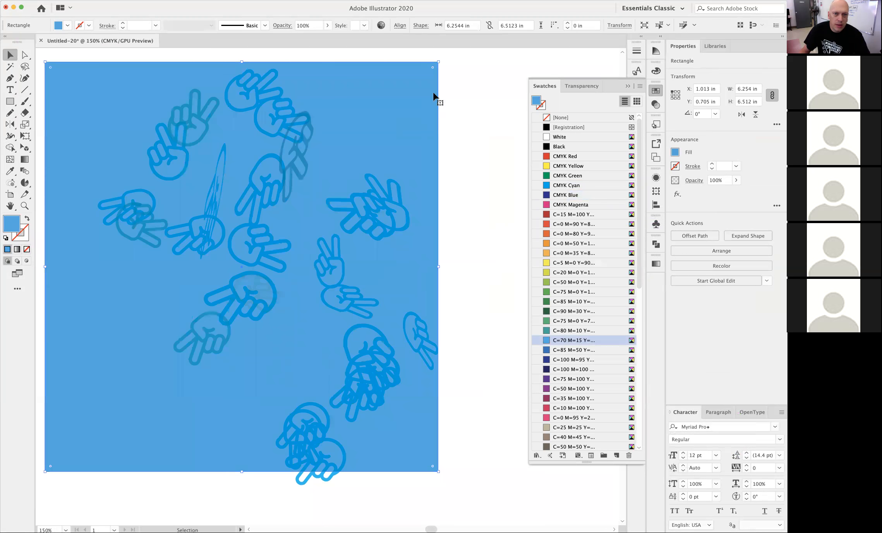
pyautogui.moveTo(433, 139); pyautogui.dragTo(422, 107)
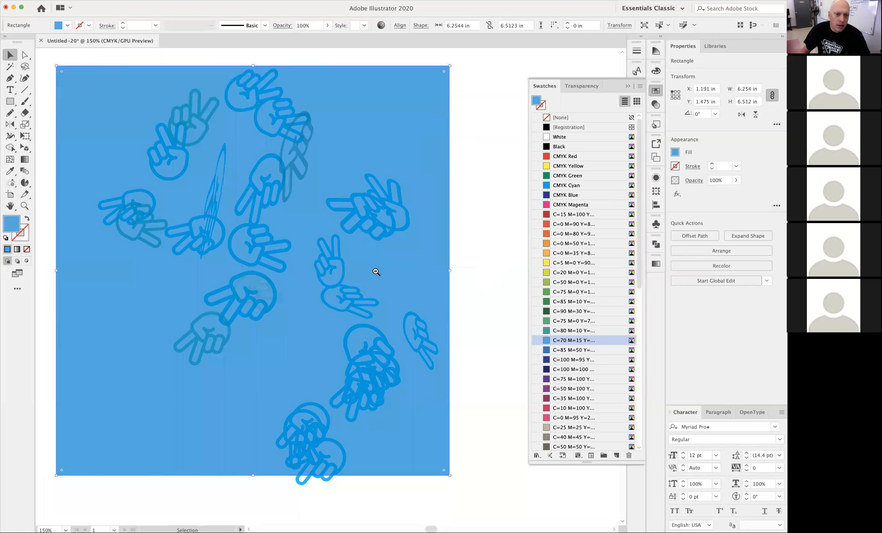
pyautogui.keyDown('alt'); pyautogui.keyDown('super'); pyautogui.click(367, 272); pyautogui.keyUp('super'); pyautogui.keyUp('alt')
pyautogui.moveTo(329, 279); pyautogui.dragTo(389, 279)
pyautogui.keyDown('super'); pyautogui.click(367, 278); pyautogui.keyUp('super')
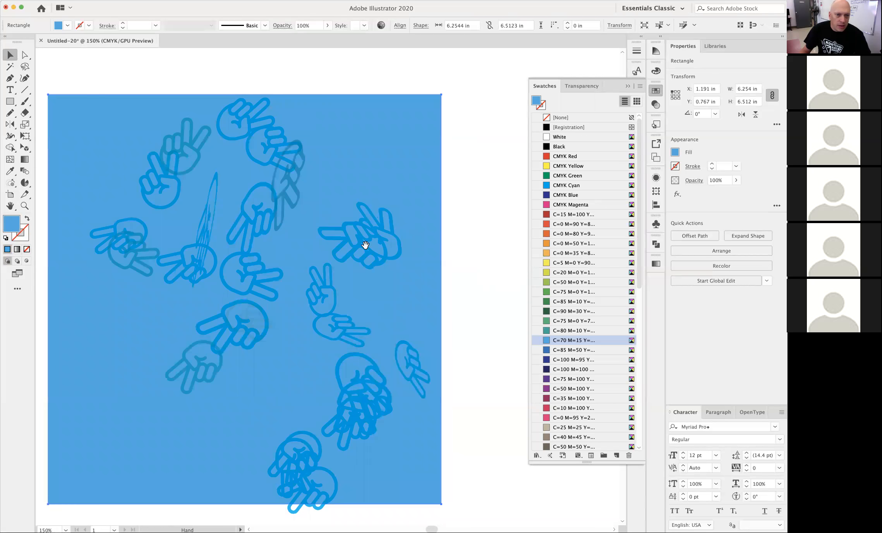
pyautogui.moveTo(365, 246); pyautogui.dragTo(428, 237)
pyautogui.moveTo(389, 136); pyautogui.dragTo(378, 154)
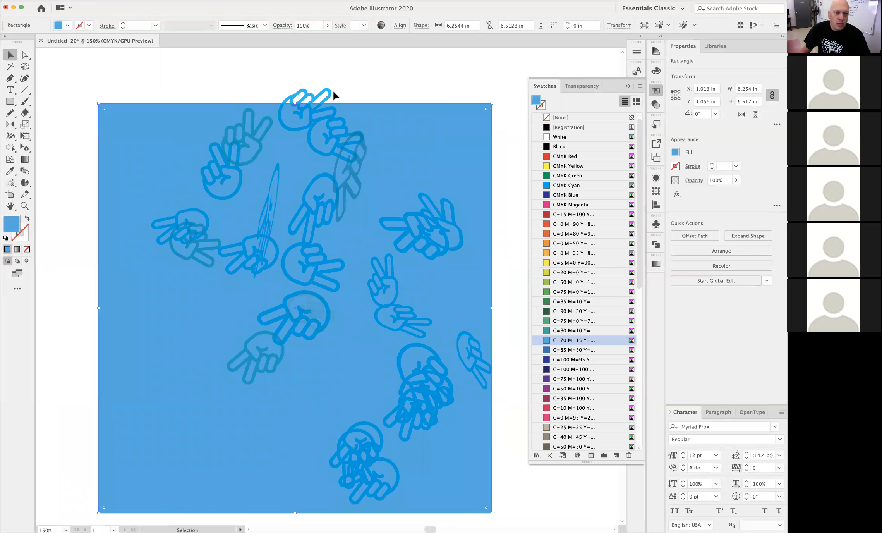
# Move the symbol set slightly up over the blue rectangle, to about X 1.83 in and Y 0.59 in.
pyautogui.click(325, 91)
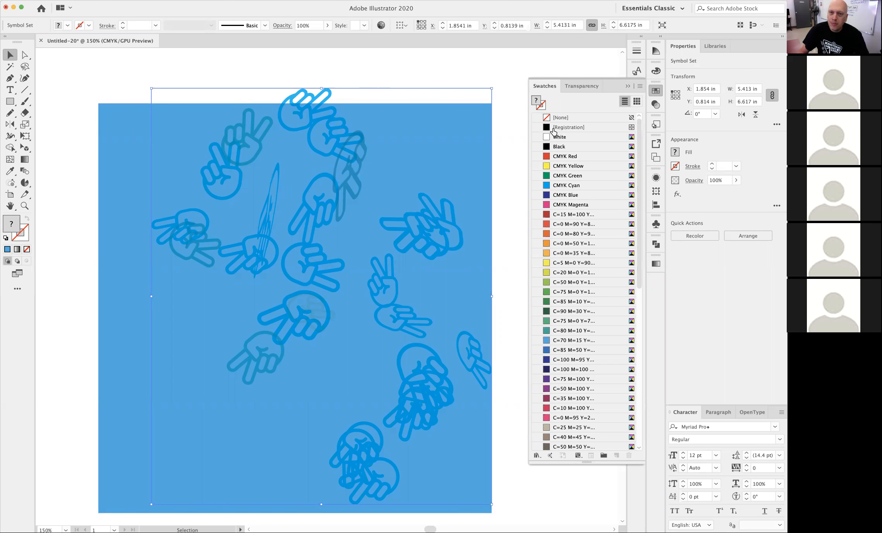
pyautogui.click(396, 73)
pyautogui.moveTo(320, 189); pyautogui.dragTo(345, 183)
pyautogui.moveTo(467, 260); pyautogui.dragTo(305, 238)
pyautogui.moveTo(404, 243); pyautogui.dragTo(326, 286)
pyautogui.press('super+minus')
pyautogui.moveTo(326, 286); pyautogui.dragTo(412, 256)
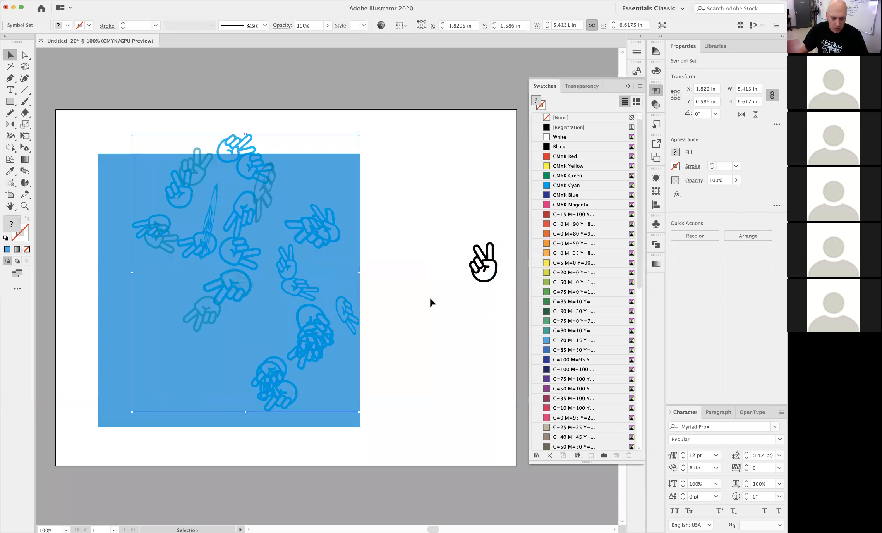
# Check the symbol set in Outline view and expand it with both Object and Fill enabled.
pyautogui.press('super+y')
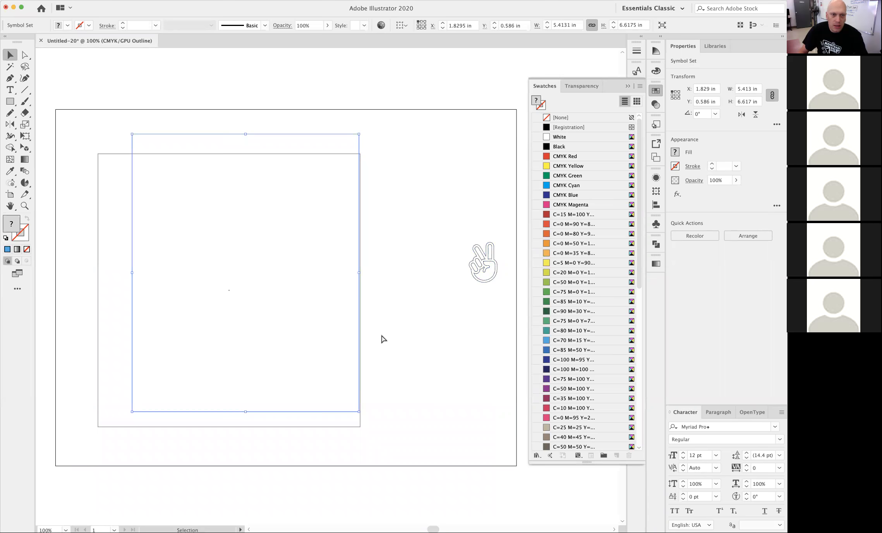
pyautogui.press('super+y')
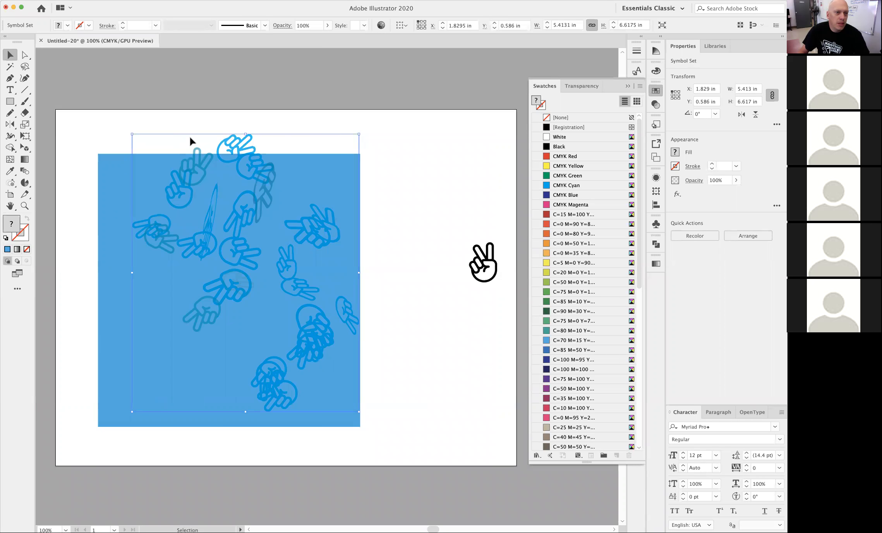
pyautogui.click(83, 1)
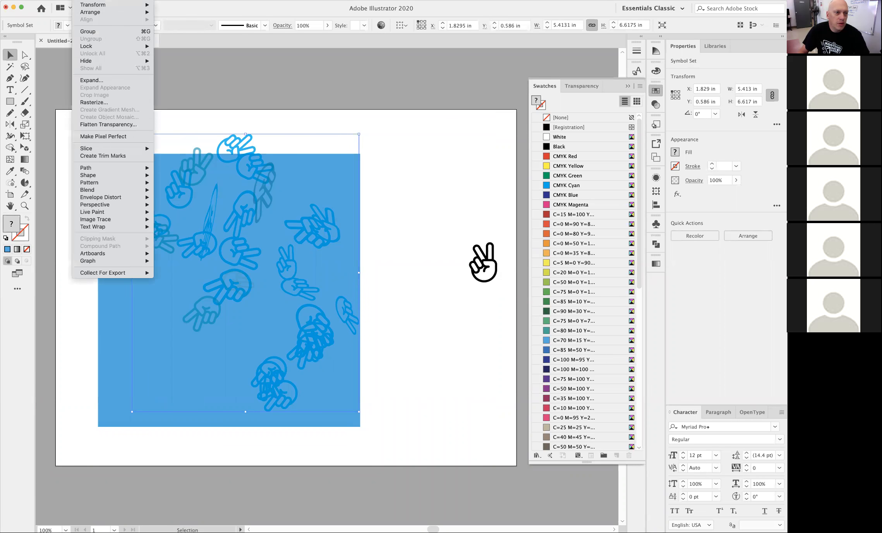
pyautogui.click(104, 83)
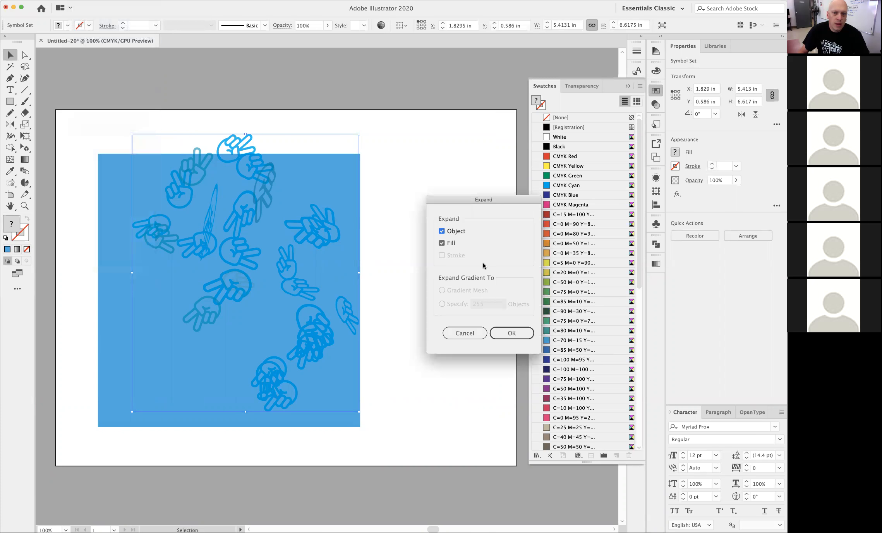
pyautogui.click(503, 333)
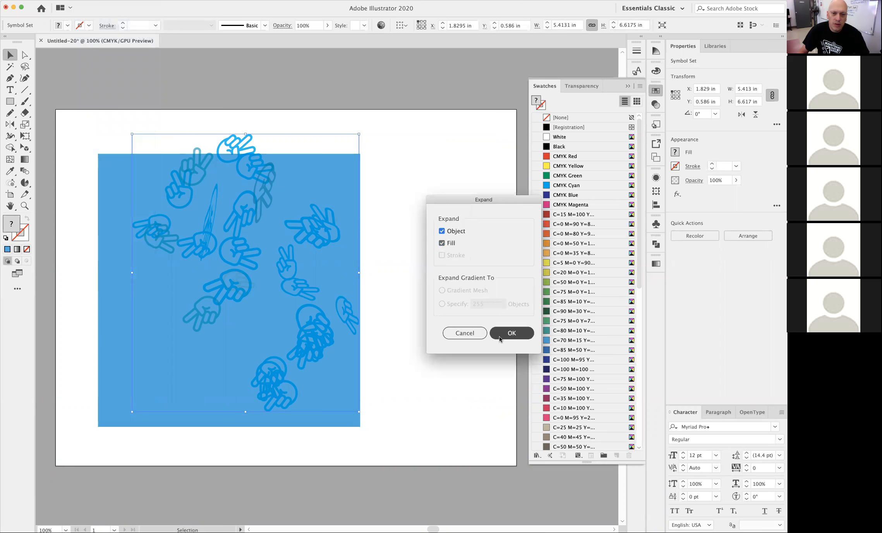
# Check the expanded artwork in Outline view and select the group of hands to inspect its individual instances up close.
pyautogui.click(393, 227)
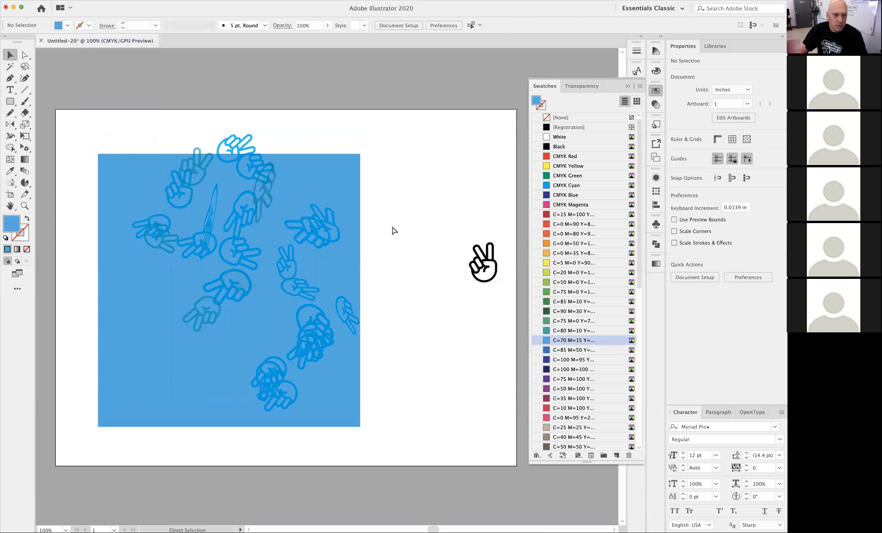
pyautogui.press('super+y')
pyautogui.press('super+y')
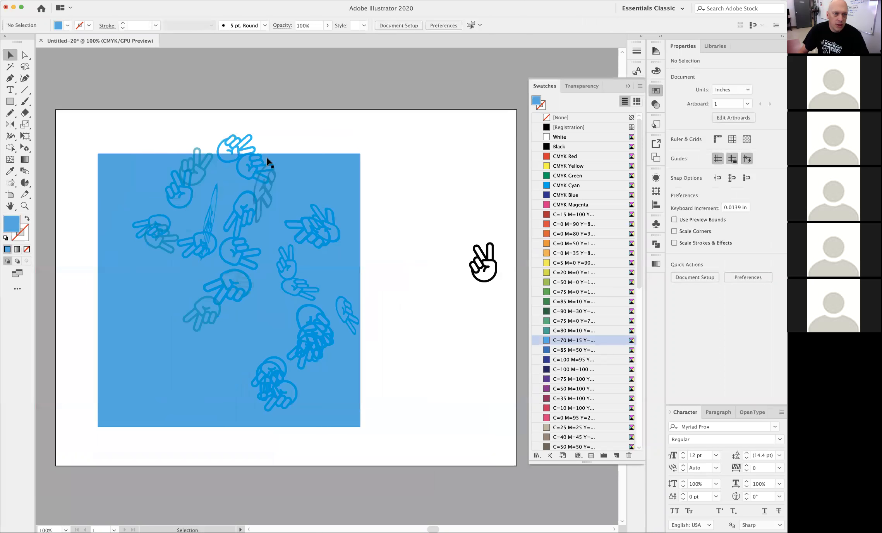
pyautogui.click(243, 143)
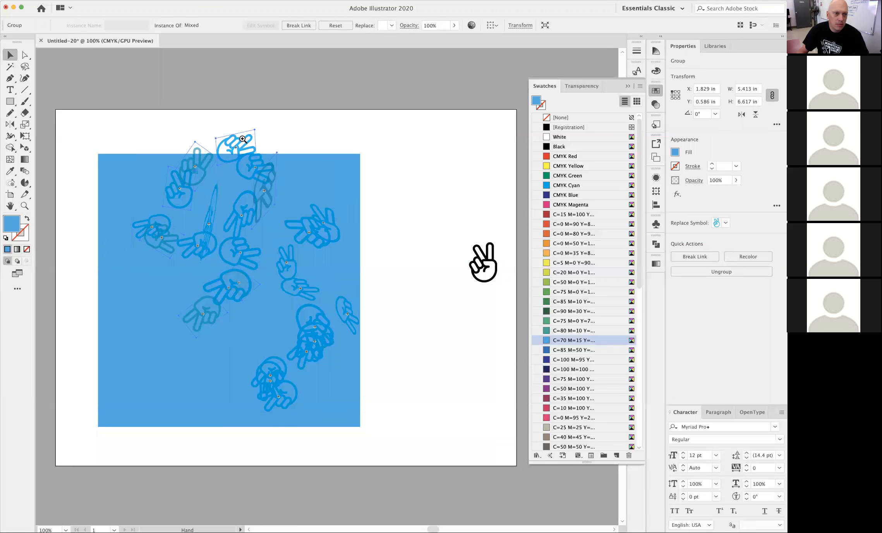
pyautogui.press('super+equal')
pyautogui.moveTo(332, 330); pyautogui.dragTo(311, 167)
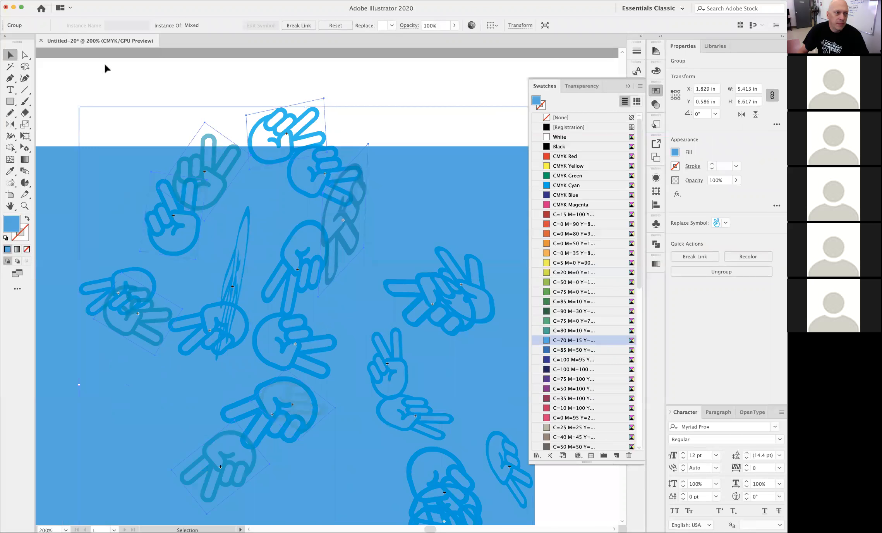
# Deselect the group of hands and compare the enlarged artwork in Outline and preview modes.
pyautogui.click(24, 56)
pyautogui.click(323, 103)
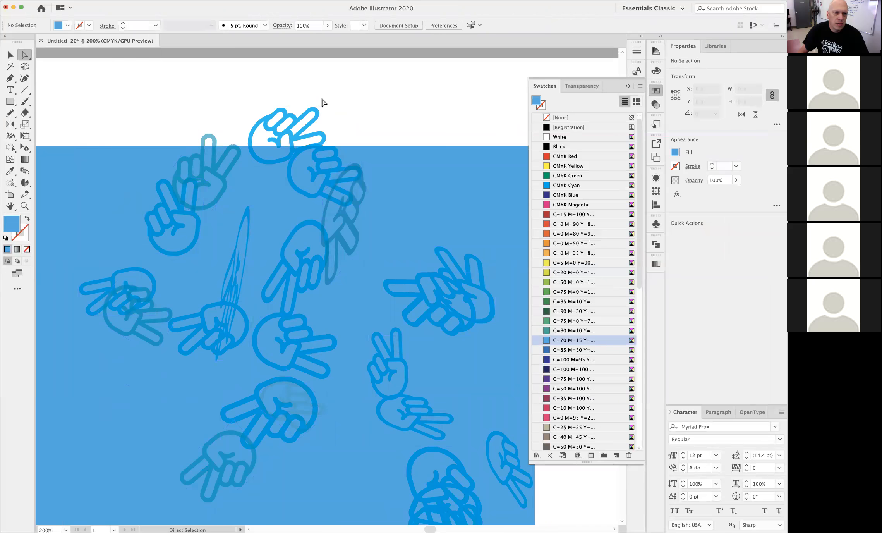
pyautogui.press('super+y')
pyautogui.press('super+y')
pyautogui.press('v')
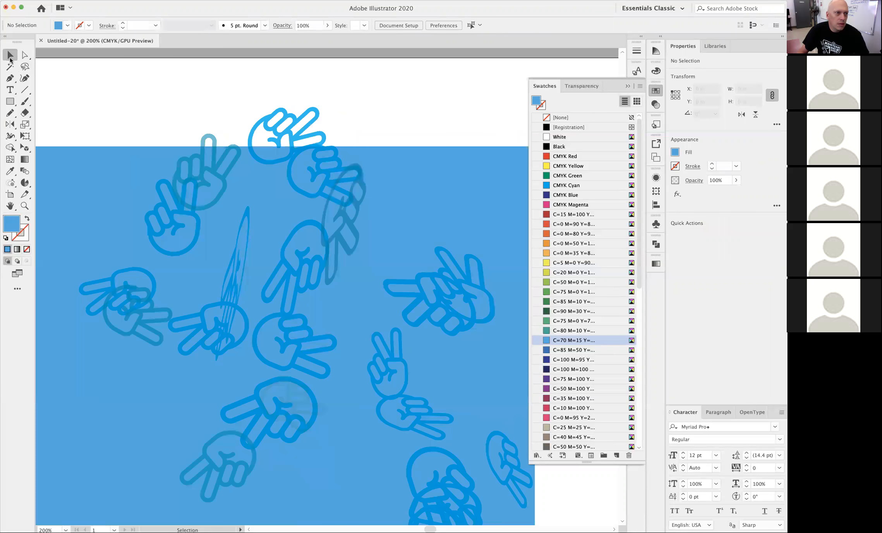
# Ungroup the expanded hand instances and delete the blue rectangle behind them.
pyautogui.click(308, 112)
pyautogui.press('super+minus')
pyautogui.press('super+minus')
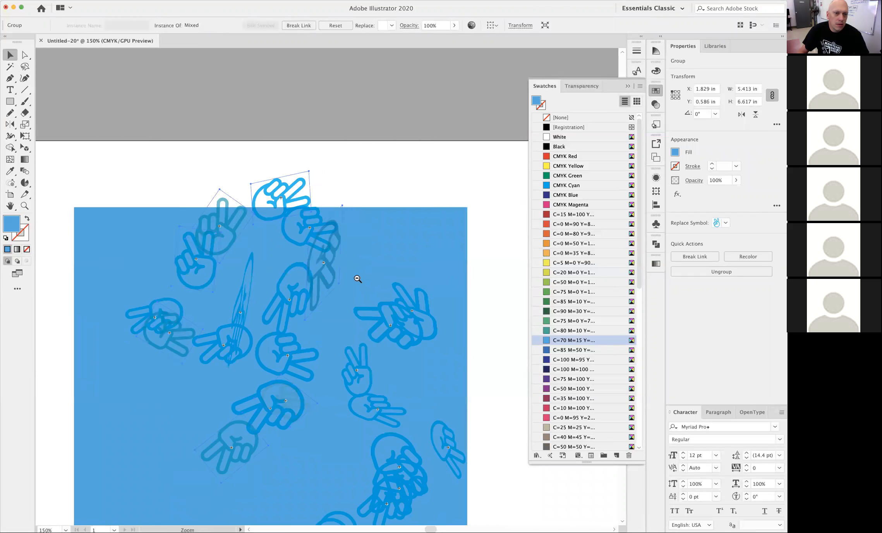
pyautogui.click(425, 290)
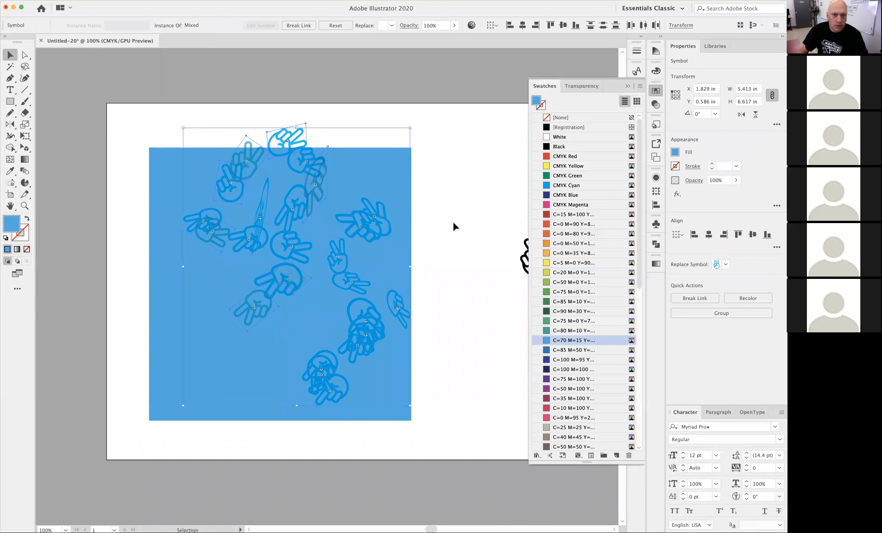
pyautogui.click(395, 157)
pyautogui.press('Delete')
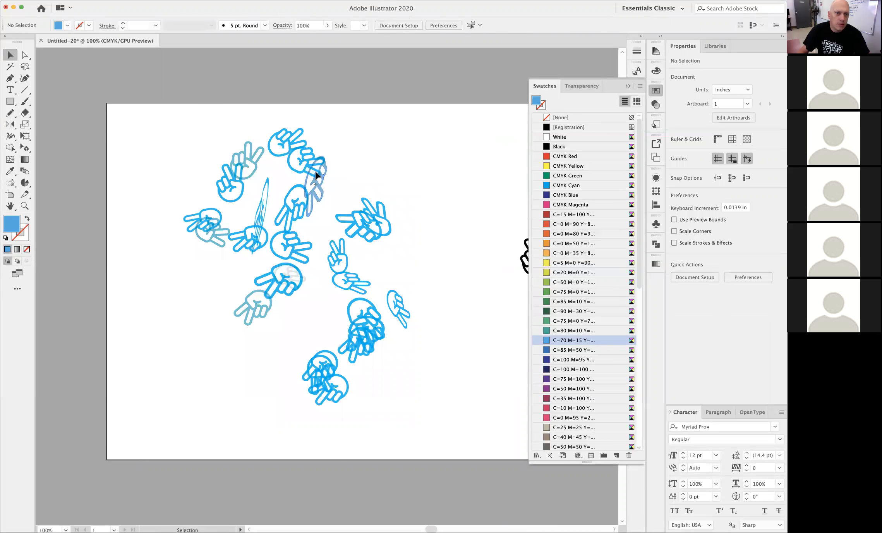
# Move the faded, skewed hand away from its neighbours and enlarge it to about 1.04 by 1.74 in.
pyautogui.click(315, 174)
pyautogui.press('super+plus')
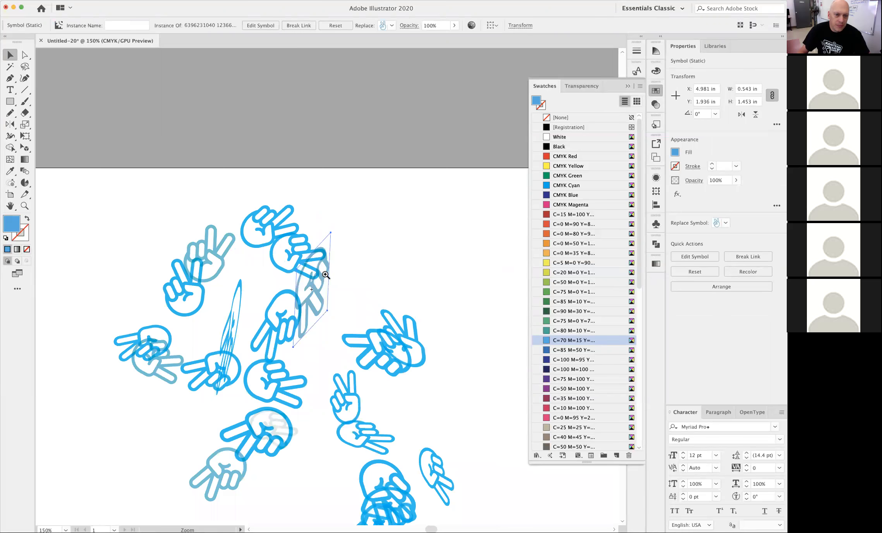
pyautogui.press('super+plus')
pyautogui.moveTo(323, 256); pyautogui.dragTo(405, 251)
pyautogui.moveTo(362, 189); pyautogui.dragTo(361, 165)
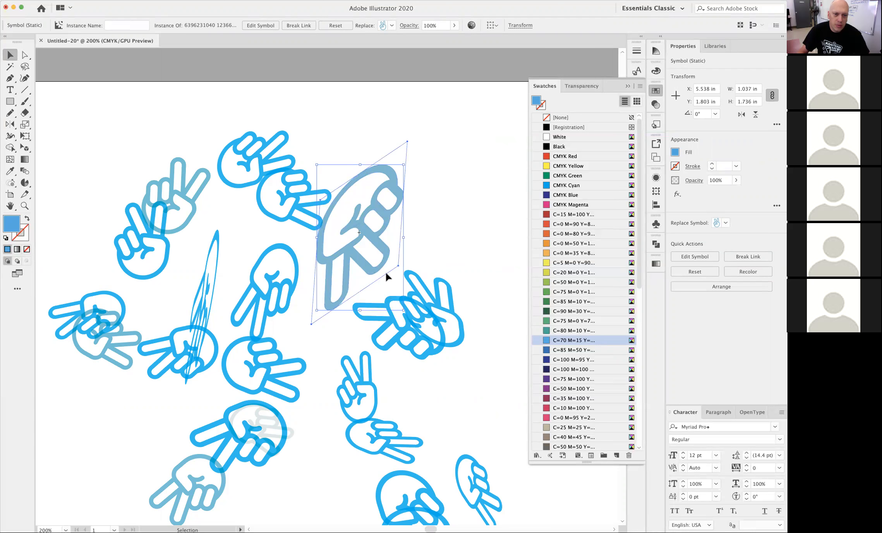
# Expand the enlarged hand instance into editable paths and check it in Outline view.
pyautogui.click(81, 0)
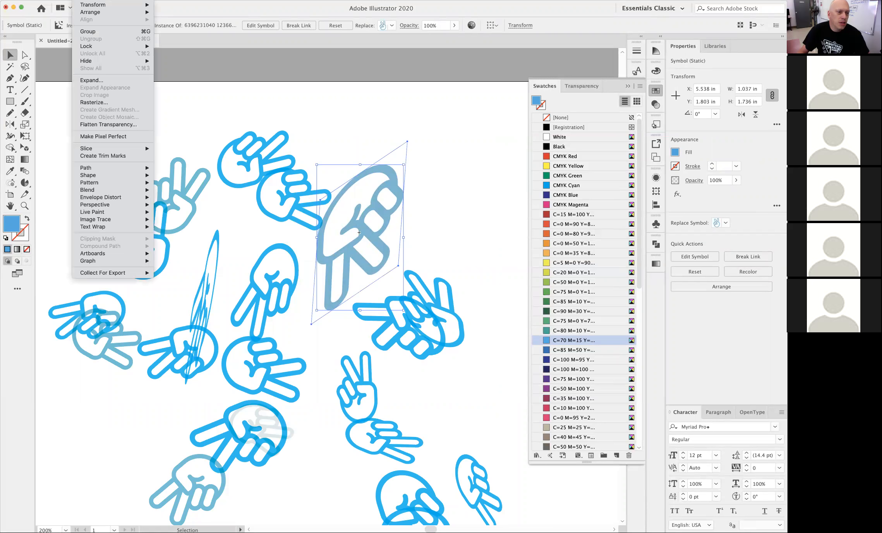
pyautogui.moveTo(88, 176)
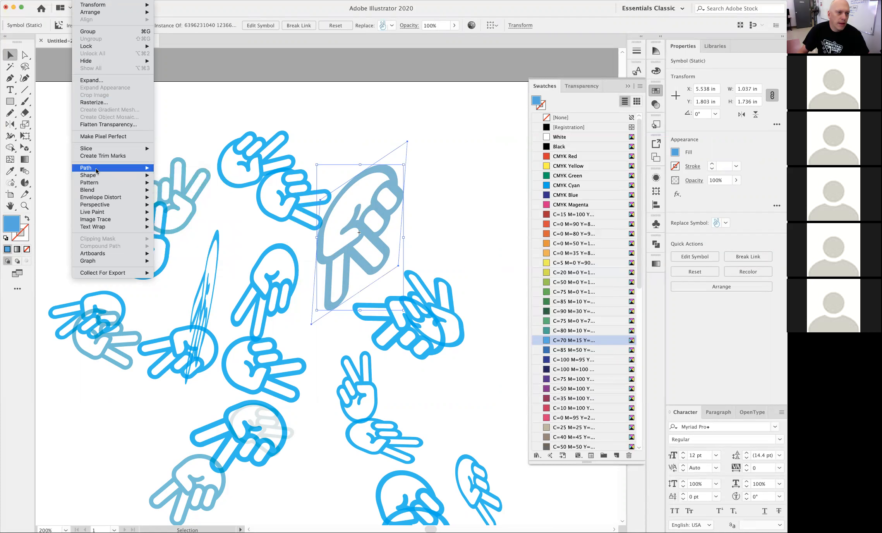
pyautogui.click(101, 80)
pyautogui.click(502, 332)
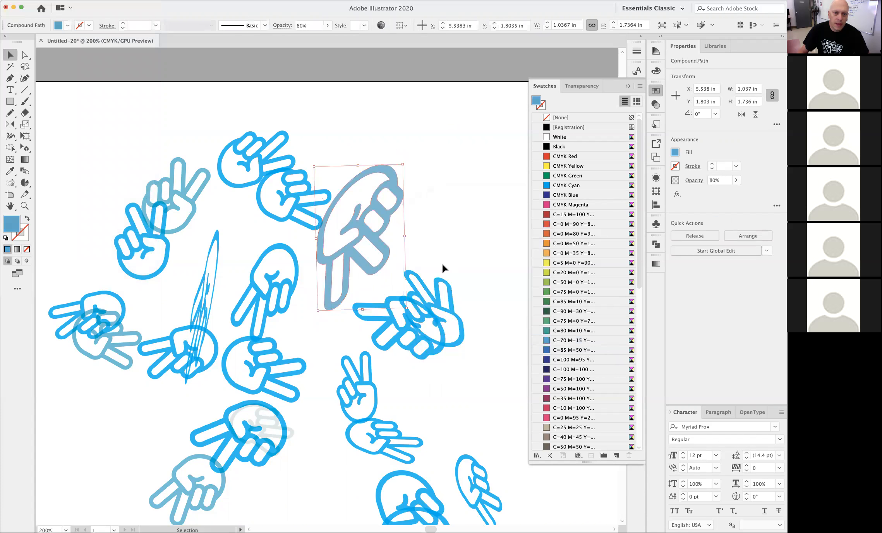
pyautogui.click(422, 215)
pyautogui.press('super+y')
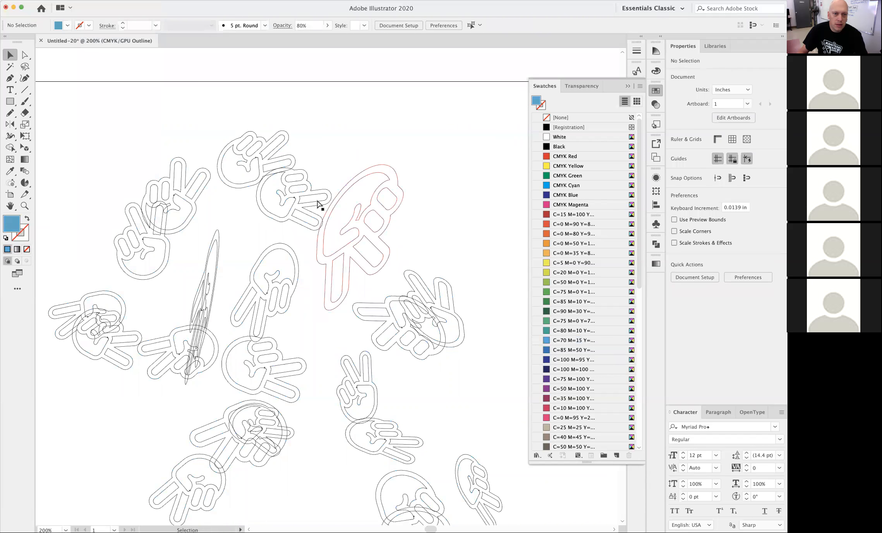
# Back in preview, move the neighbouring symbol hand up to about X 4.87, Y 1.11 in and try selecting its points directly.
pyautogui.click(303, 195)
pyautogui.press('super+y')
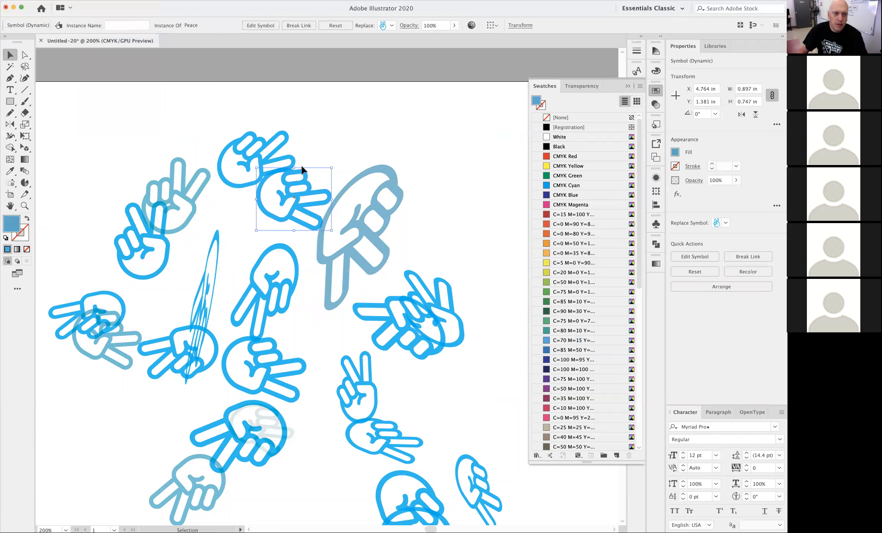
pyautogui.moveTo(310, 178); pyautogui.dragTo(318, 154)
pyautogui.click(25, 55)
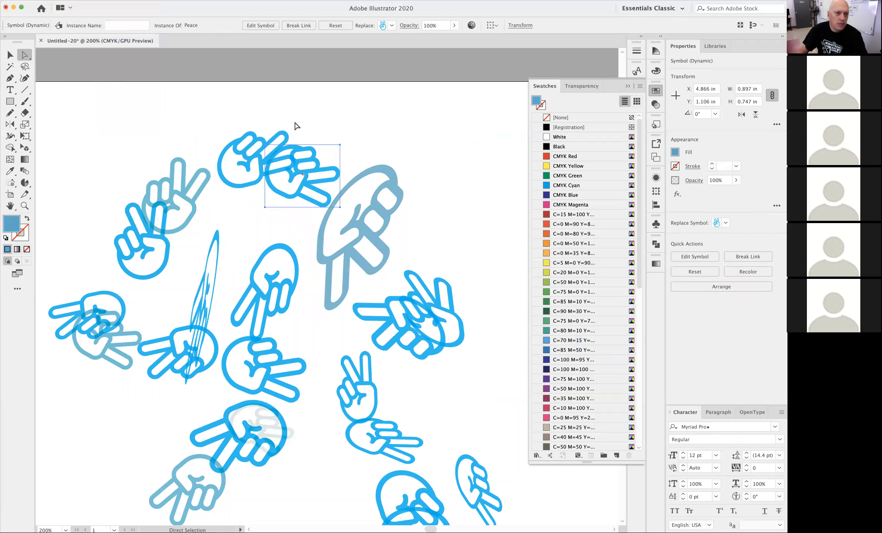
pyautogui.click(316, 143)
pyautogui.click(315, 151)
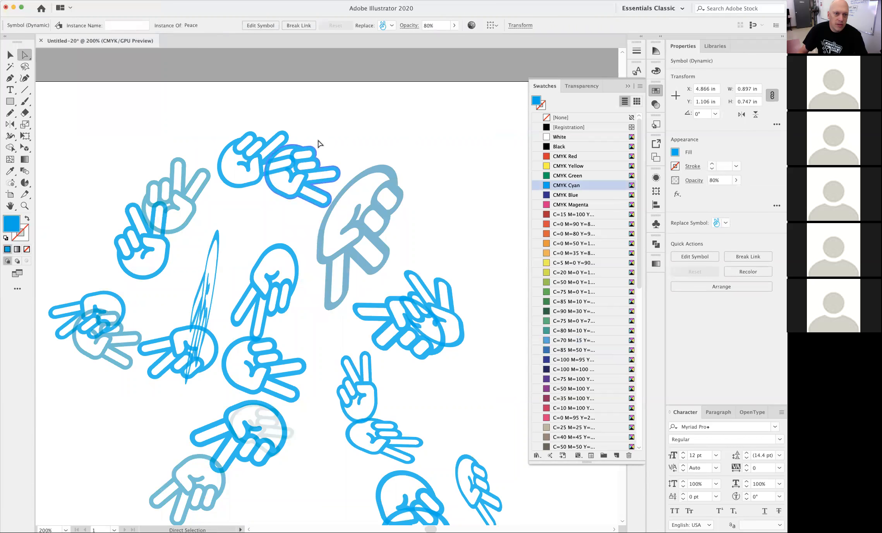
pyautogui.click(404, 155)
# Reshape the expanded hand by pulling anchor points on its fingers outward and its highest point upward into a spike.
pyautogui.click(393, 174)
pyautogui.click(404, 179)
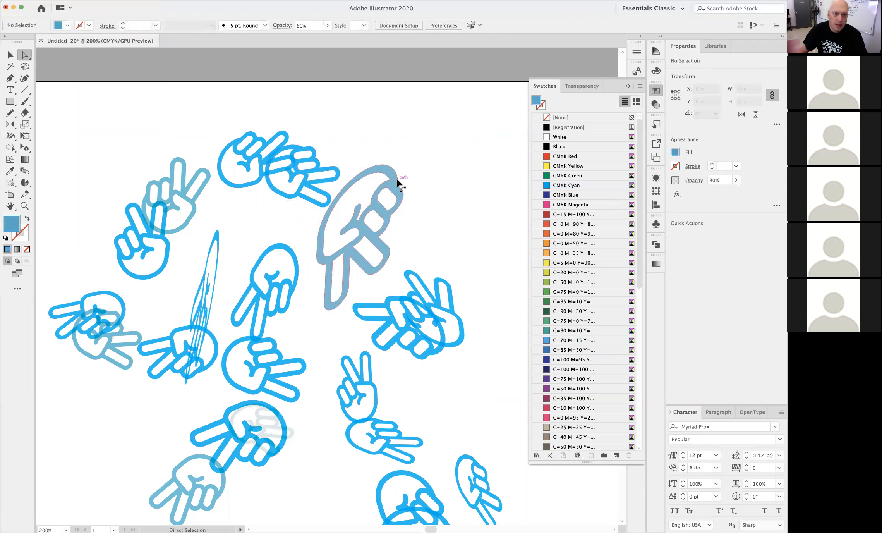
pyautogui.click(404, 198)
pyautogui.moveTo(403, 195); pyautogui.dragTo(408, 195)
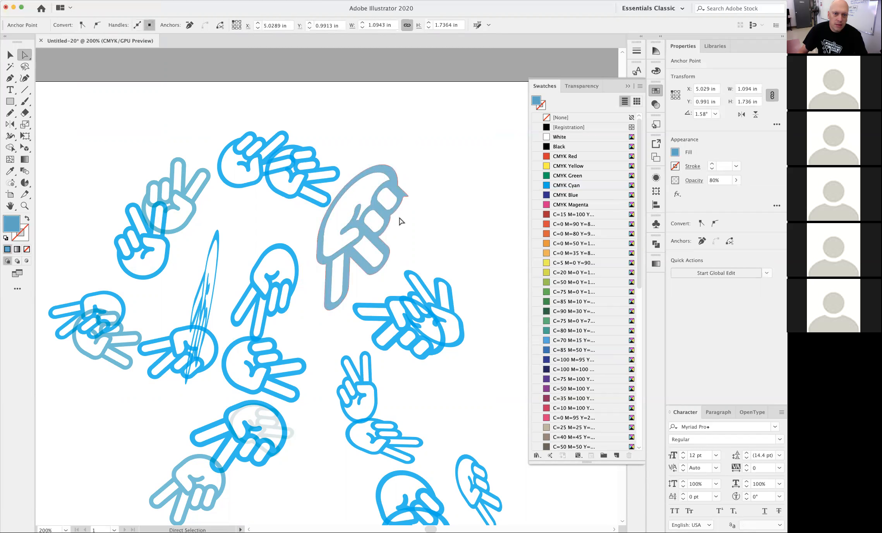
pyautogui.moveTo(384, 234); pyautogui.dragTo(402, 235)
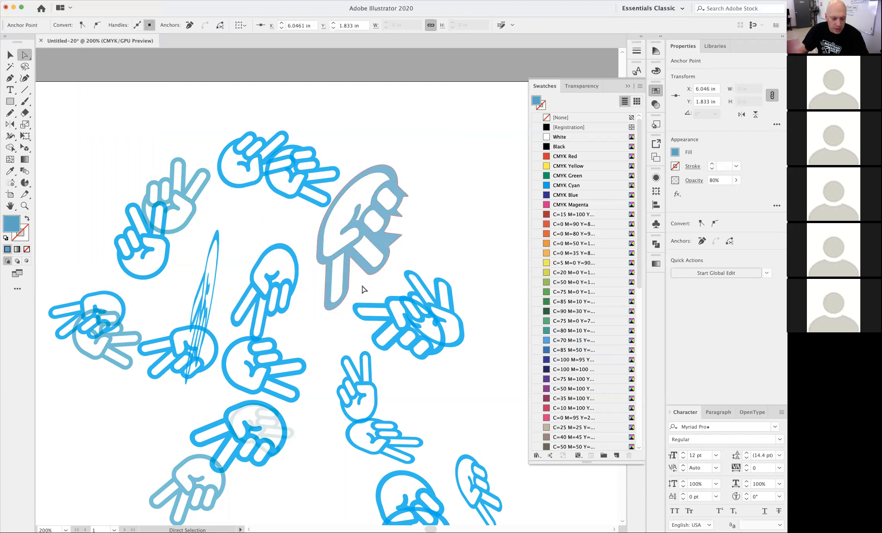
pyautogui.click(448, 177)
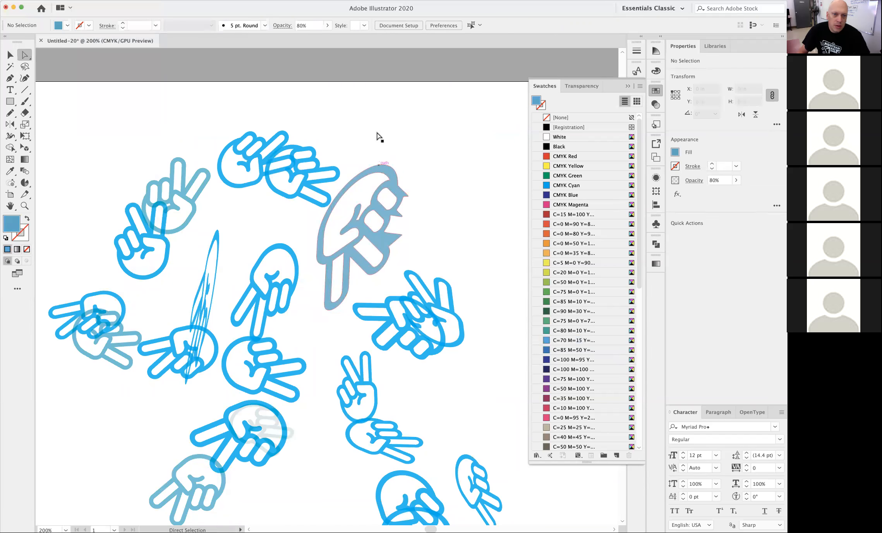
pyautogui.moveTo(379, 165); pyautogui.dragTo(379, 129)
pyautogui.click(435, 181)
# Inspect the original black hand alongside the document's stored symbols.
pyautogui.keyDown('alt'); pyautogui.keyDown('super'); pyautogui.click(415, 258); pyautogui.keyUp('super'); pyautogui.keyUp('alt')
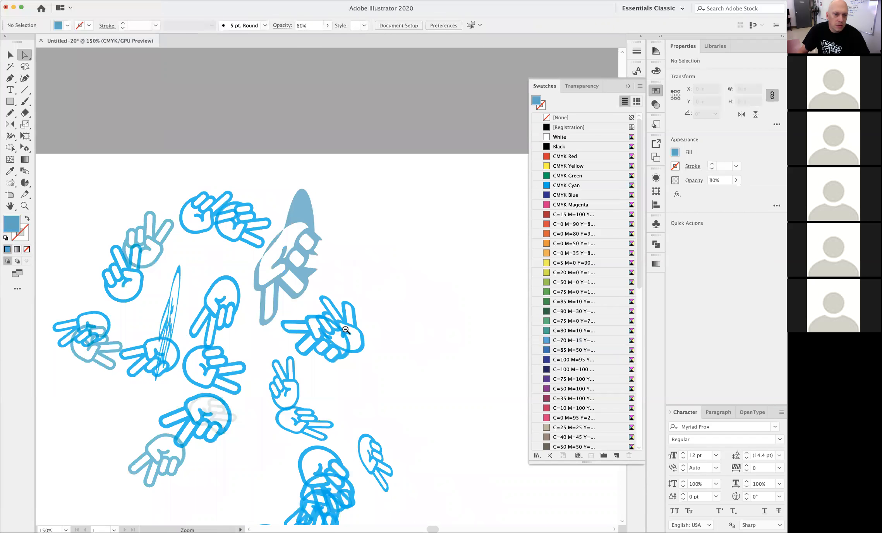
pyautogui.keyDown('alt'); pyautogui.keyDown('super'); pyautogui.click(346, 330); pyautogui.keyUp('super'); pyautogui.keyUp('alt')
pyautogui.press('v')
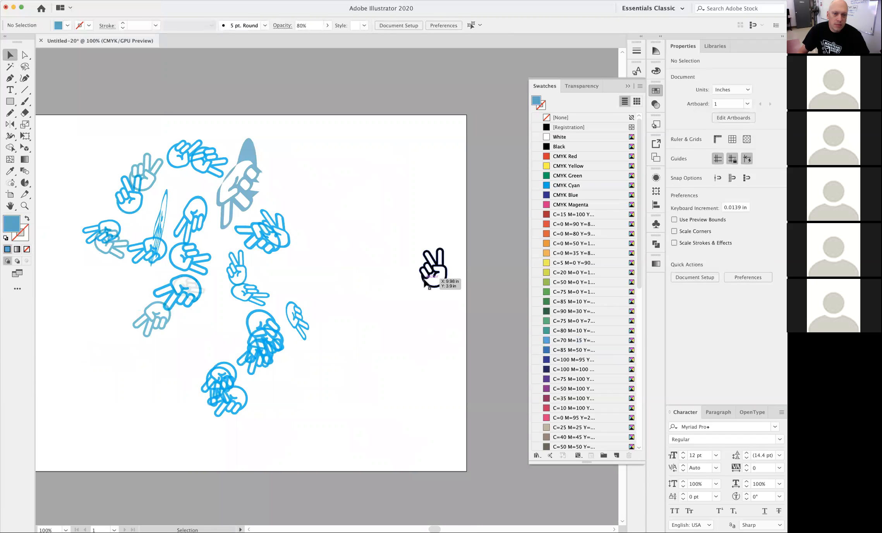
pyautogui.click(424, 282)
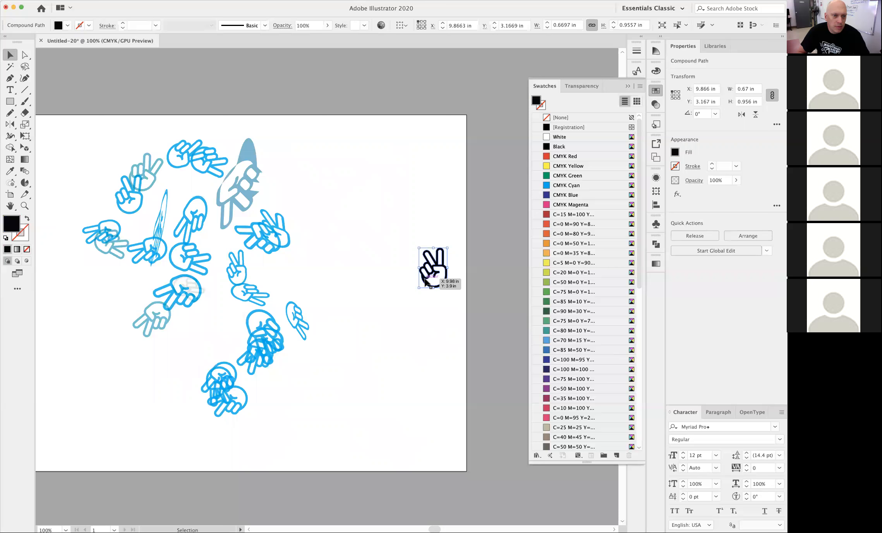
pyautogui.click(652, 224)
pyautogui.click(652, 224)
pyautogui.click(653, 224)
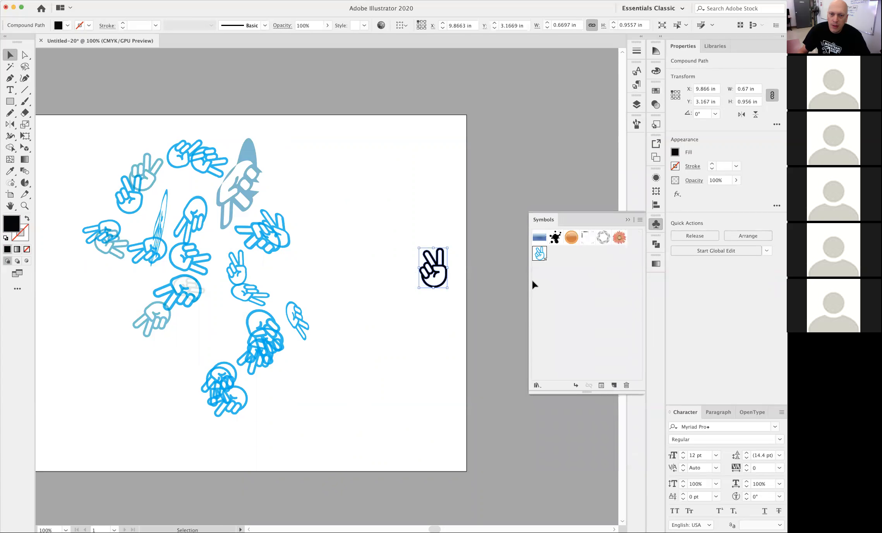
pyautogui.click(441, 357)
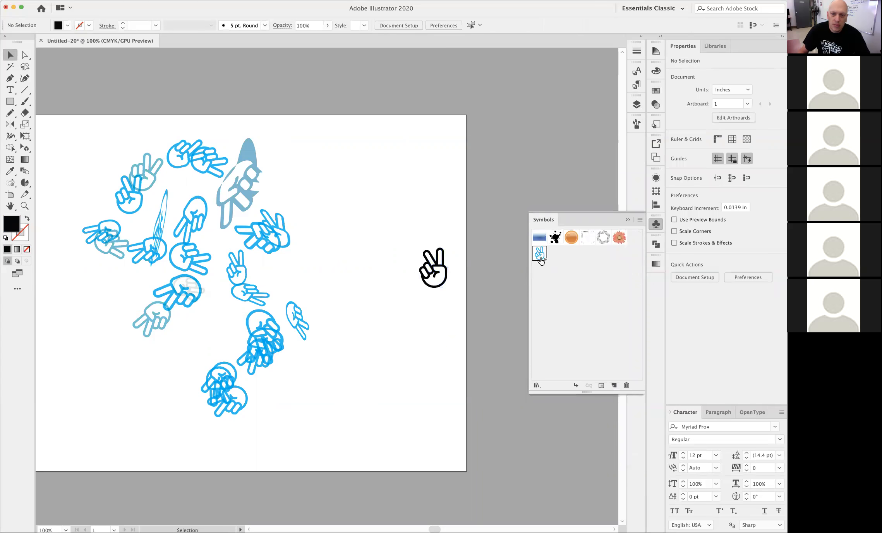
# Edit the Peace symbol, recolor its hand with the orange C=0 M=80 swatch, and exit symbol editing.
pyautogui.doubleClick(540, 257)
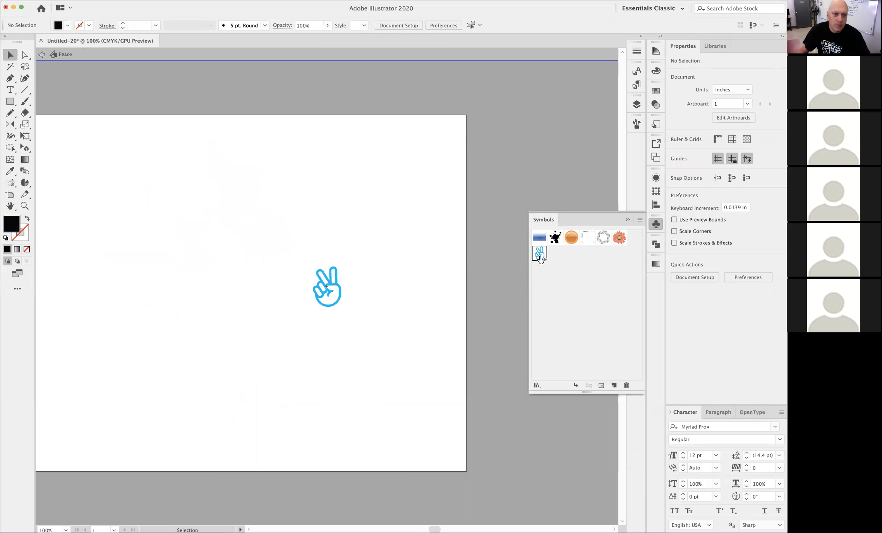
pyautogui.click(335, 306)
pyautogui.click(656, 91)
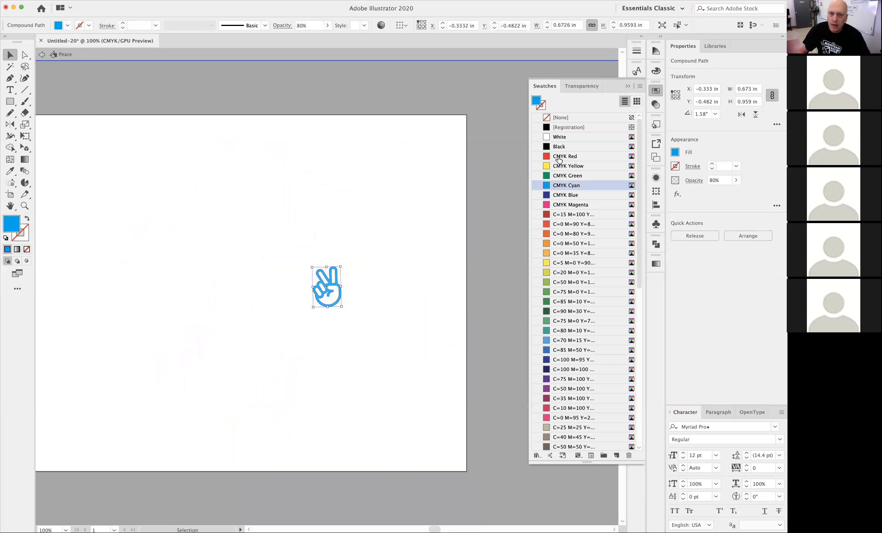
pyautogui.click(555, 234)
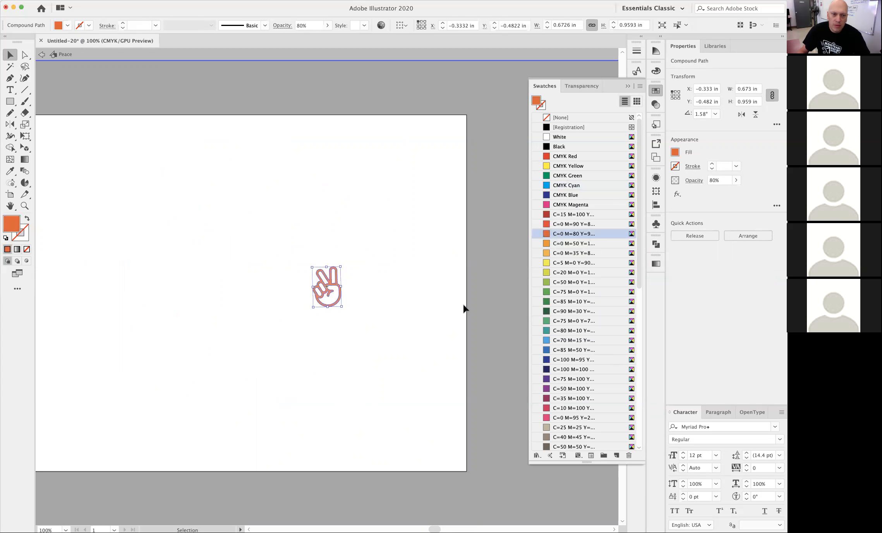
pyautogui.click(462, 303)
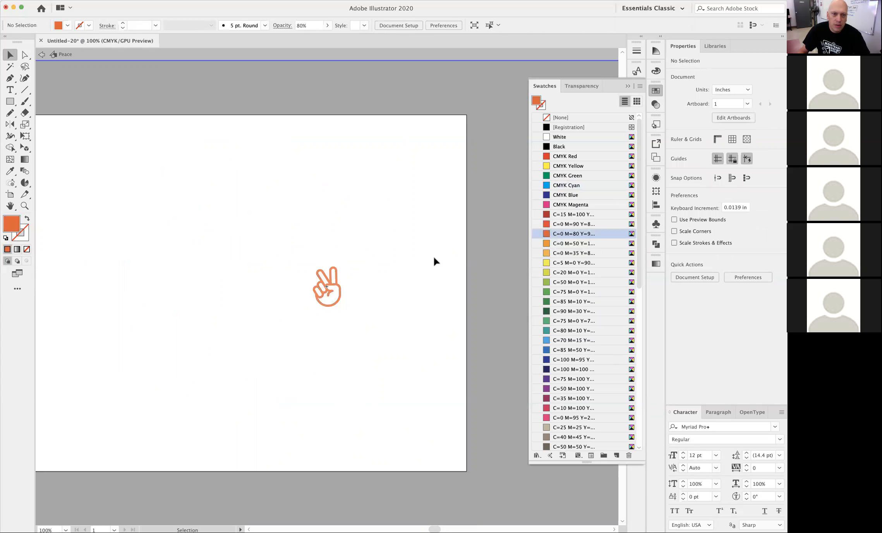
pyautogui.click(41, 57)
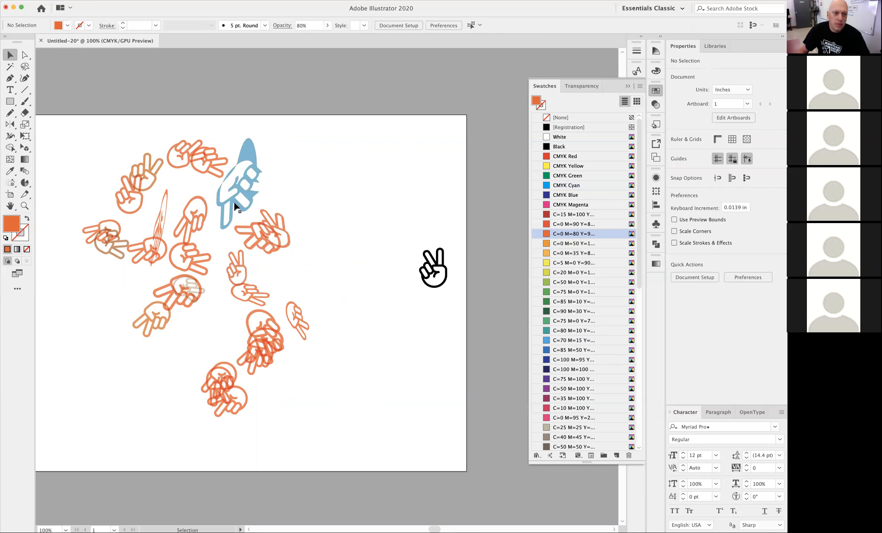
# Move the orange hand off the overlapping faded hand and inspect the faded instance and the updated symbol.
pyautogui.click(265, 242)
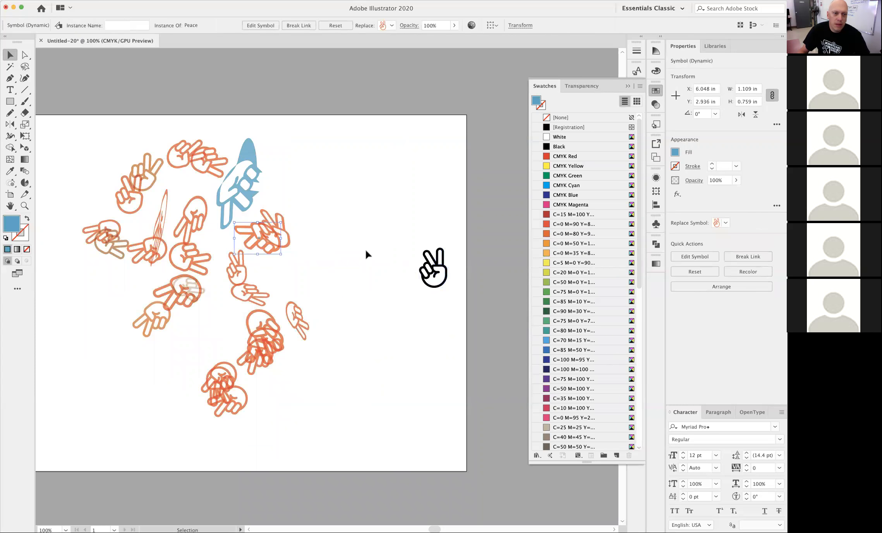
pyautogui.moveTo(321, 288); pyautogui.dragTo(365, 302)
pyautogui.click(332, 257)
pyautogui.click(229, 315)
pyautogui.moveTo(235, 322); pyautogui.dragTo(251, 333)
pyautogui.click(238, 294)
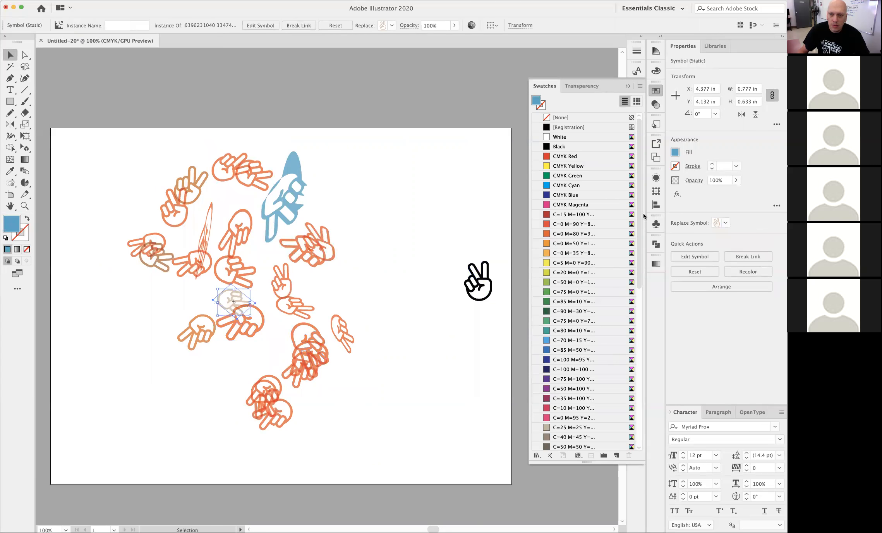
pyautogui.click(655, 225)
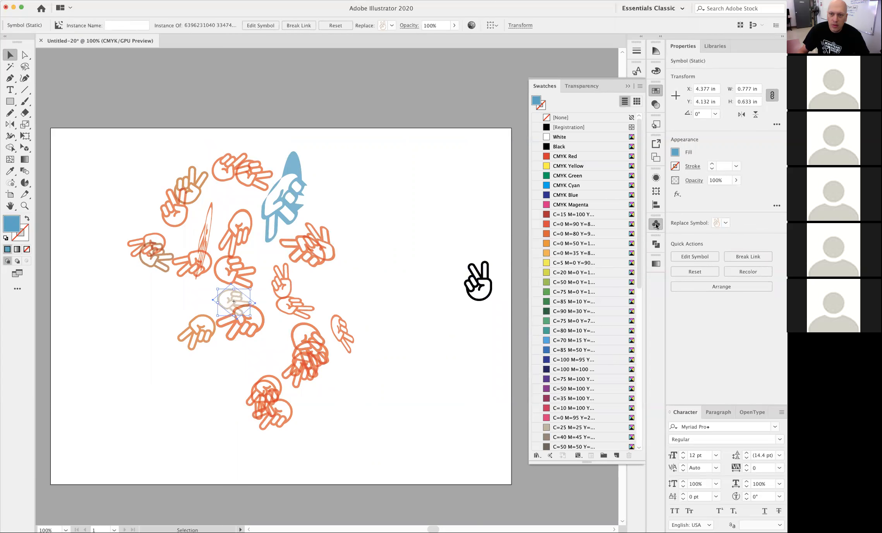
pyautogui.click(379, 263)
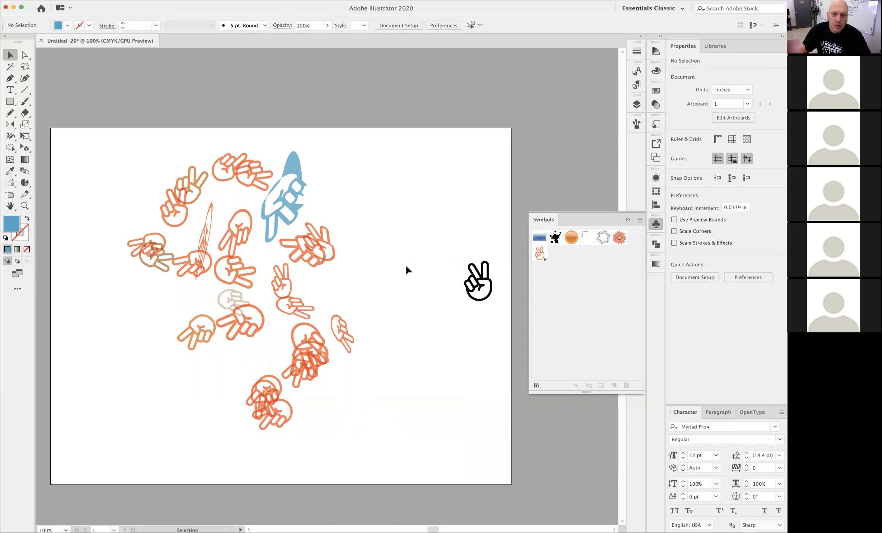
# Select all the scattered hands and move them off the artboard to its left.
pyautogui.moveTo(428, 271); pyautogui.dragTo(481, 251)
pyautogui.keyDown('alt'); pyautogui.keyDown('super'); pyautogui.click(367, 254); pyautogui.keyUp('super'); pyautogui.keyUp('alt')
pyautogui.moveTo(346, 288); pyautogui.dragTo(373, 275)
pyautogui.moveTo(179, 190); pyautogui.dragTo(404, 399)
pyautogui.moveTo(357, 317); pyautogui.dragTo(425, 330)
pyautogui.moveTo(428, 292); pyautogui.dragTo(215, 287)
pyautogui.click(402, 289)
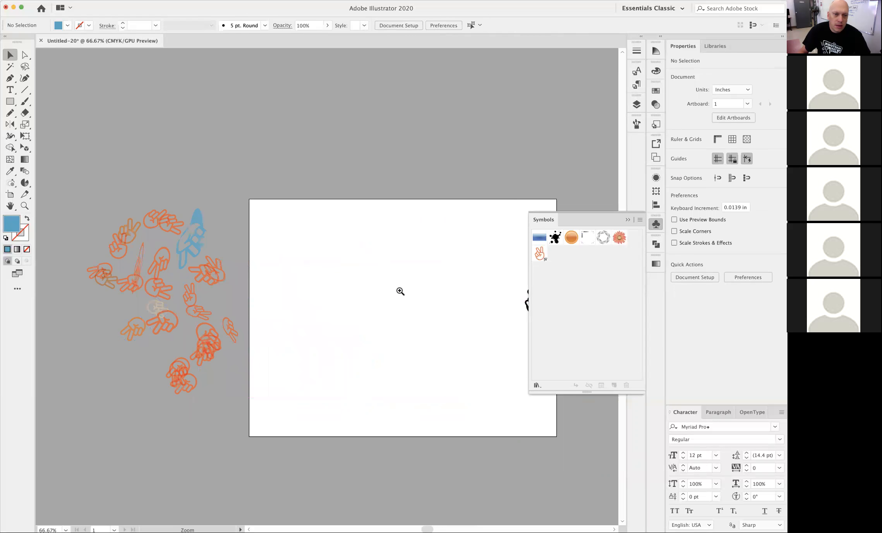
# Draw a narrow blue rectangle about 0.39 by 4.76 in on the empty artboard and rotate it to about 322.5°.
pyautogui.keyDown('super'); pyautogui.click(401, 291); pyautogui.keyUp('super')
pyautogui.keyDown('super'); pyautogui.click(383, 313); pyautogui.keyUp('super')
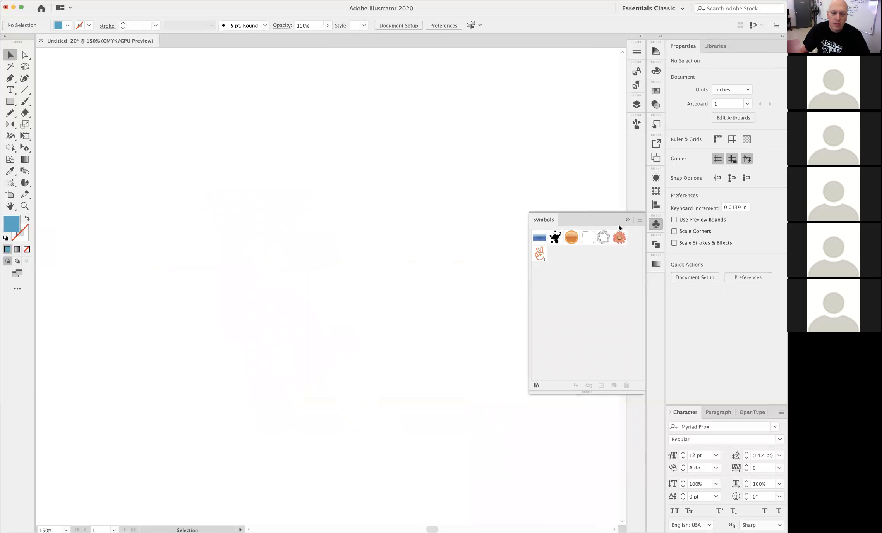
pyautogui.click(10, 101)
pyautogui.moveTo(445, 161); pyautogui.dragTo(420, 460)
pyautogui.press('v')
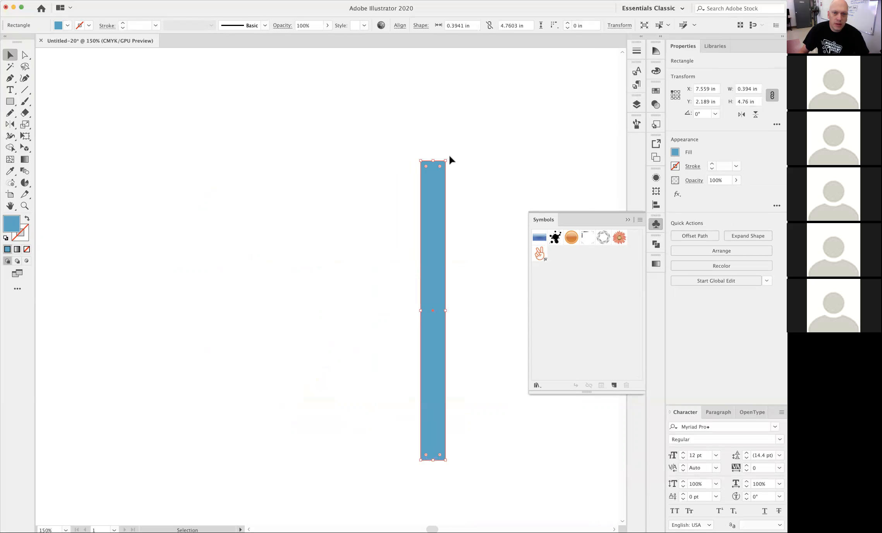
pyautogui.moveTo(448, 160); pyautogui.dragTo(571, 165)
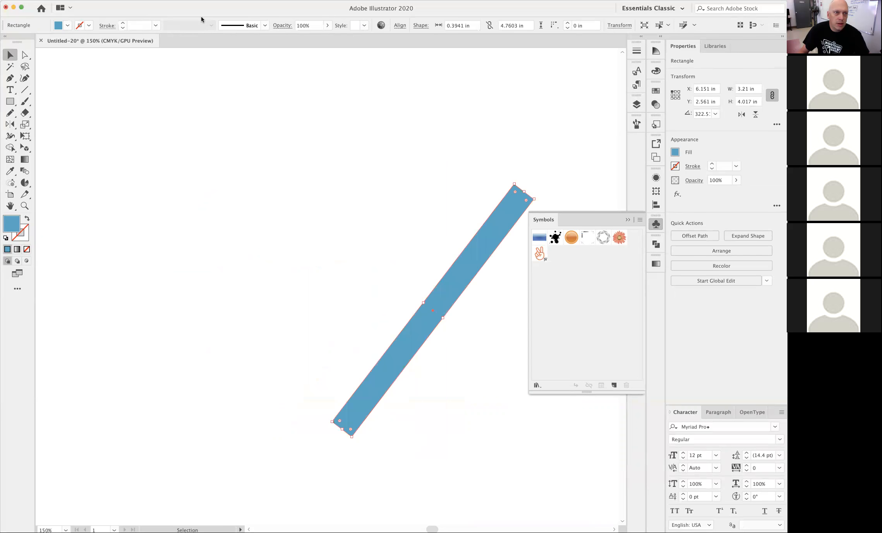
pyautogui.click(174, 0)
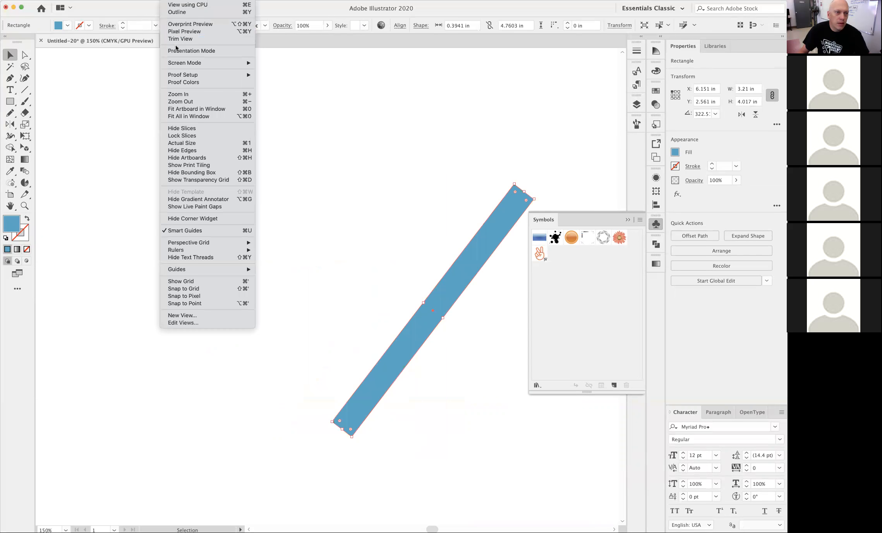
# Apply a 360° 3D Revolve effect to the rotated blue rectangle with its live preview turned on.
pyautogui.moveTo(149, 0)
pyautogui.moveTo(157, 45)
pyautogui.click(269, 51)
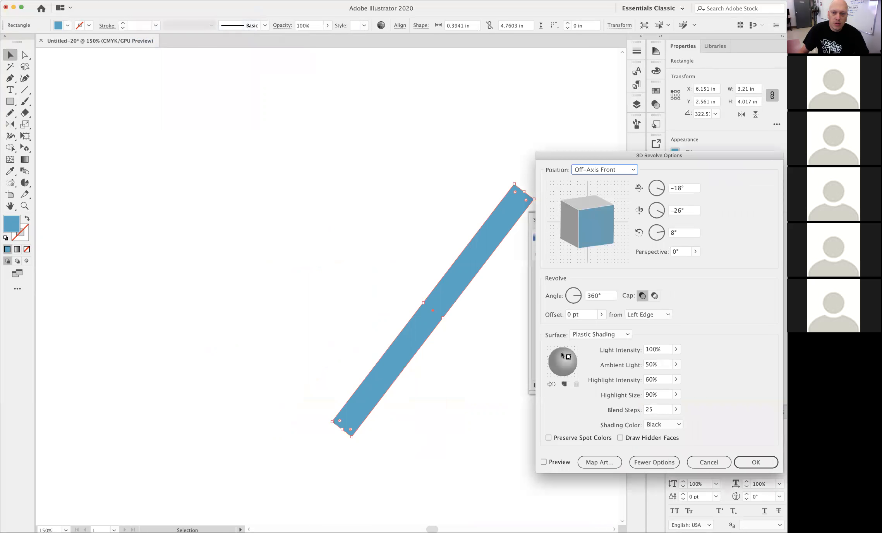
pyautogui.click(544, 461)
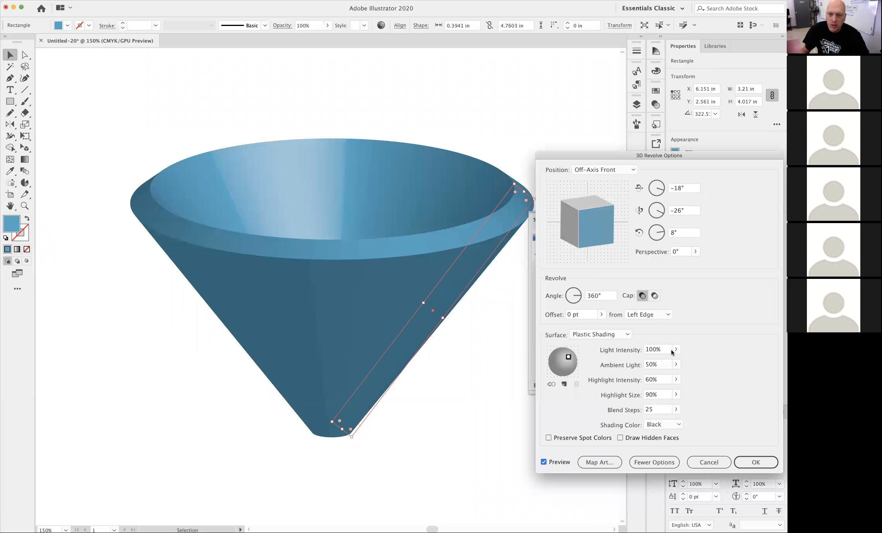
pyautogui.click(750, 466)
pyautogui.moveTo(604, 161); pyautogui.dragTo(108, 142)
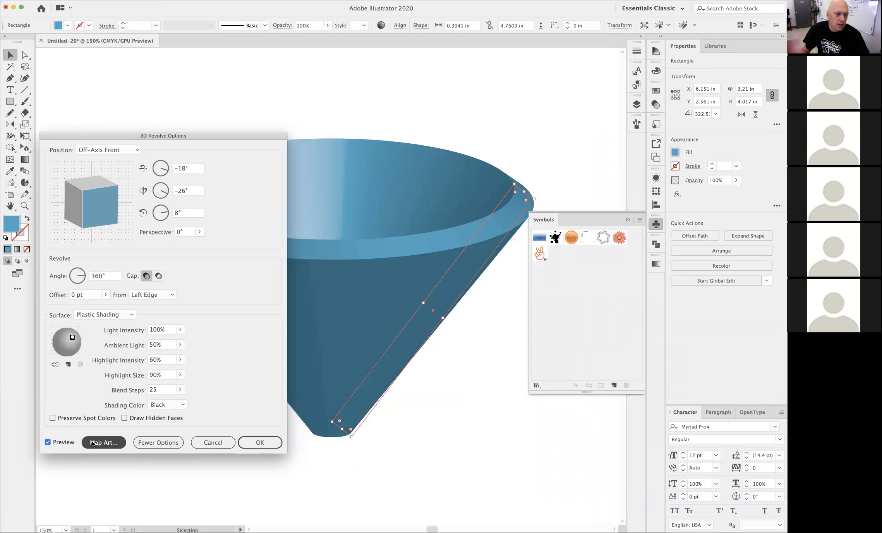
# Open the revolve's Map Art settings and rearrange both dialogs to uncover more of the cone.
pyautogui.click(104, 442)
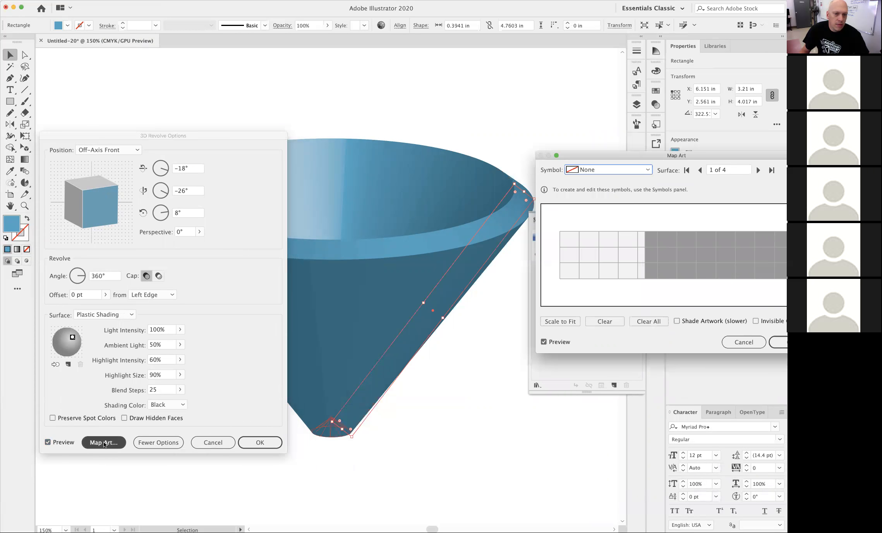
pyautogui.moveTo(202, 135); pyautogui.dragTo(678, 188)
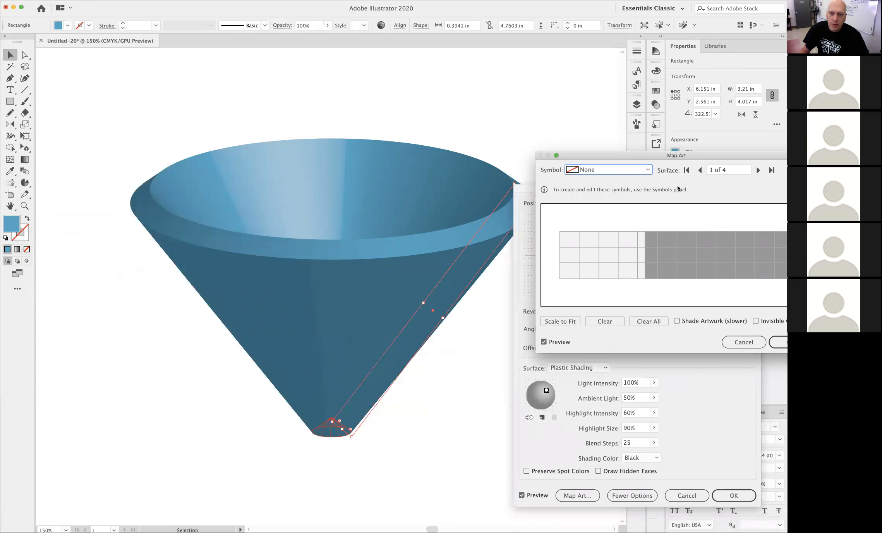
pyautogui.moveTo(630, 162); pyautogui.dragTo(183, 55)
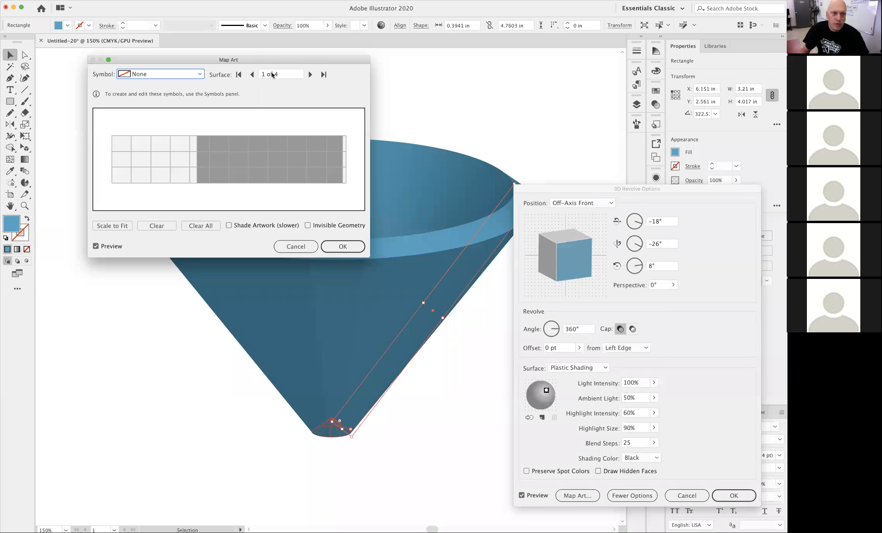
pyautogui.moveTo(313, 60); pyautogui.dragTo(258, 58)
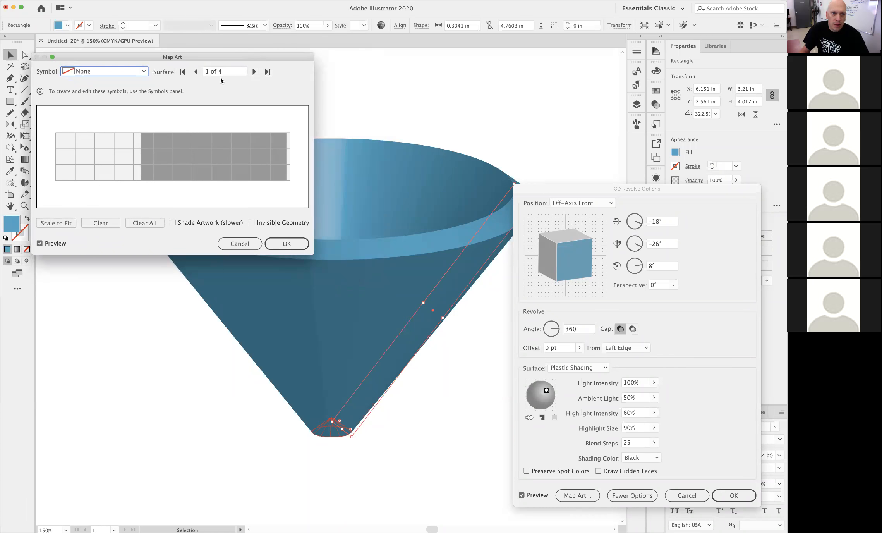
# Go back and forth through the four mappable surfaces and examine which part of the cone each one outlines.
pyautogui.click(254, 72)
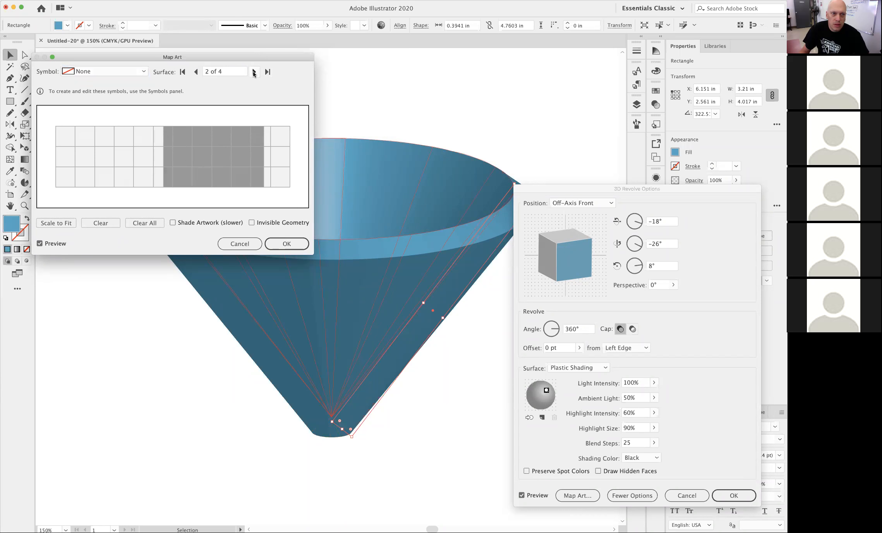
pyautogui.click(254, 72)
pyautogui.click(253, 72)
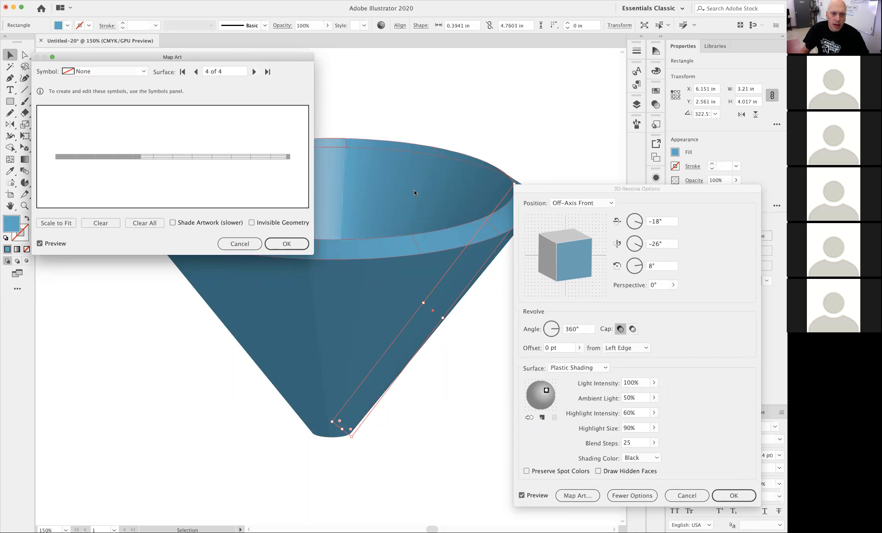
pyautogui.moveTo(543, 190); pyautogui.dragTo(582, 179)
pyautogui.moveTo(210, 60); pyautogui.dragTo(623, 318)
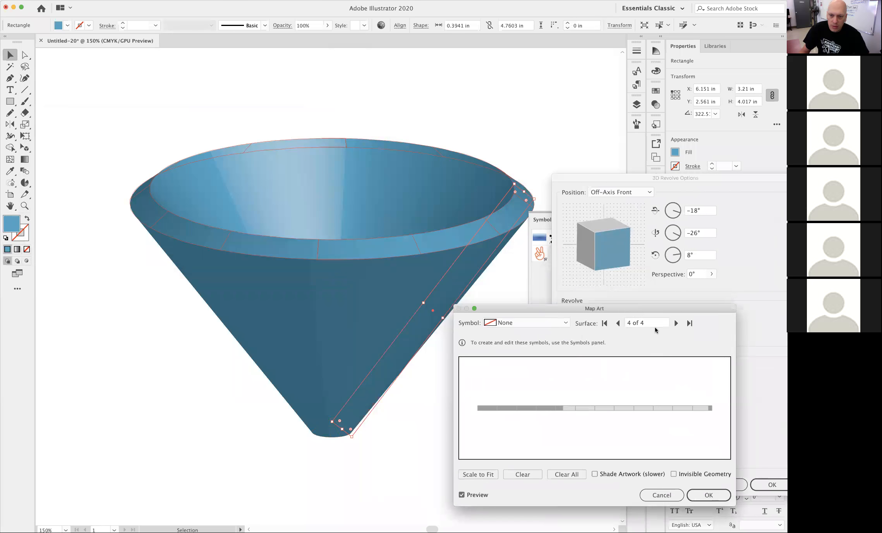
pyautogui.click(617, 323)
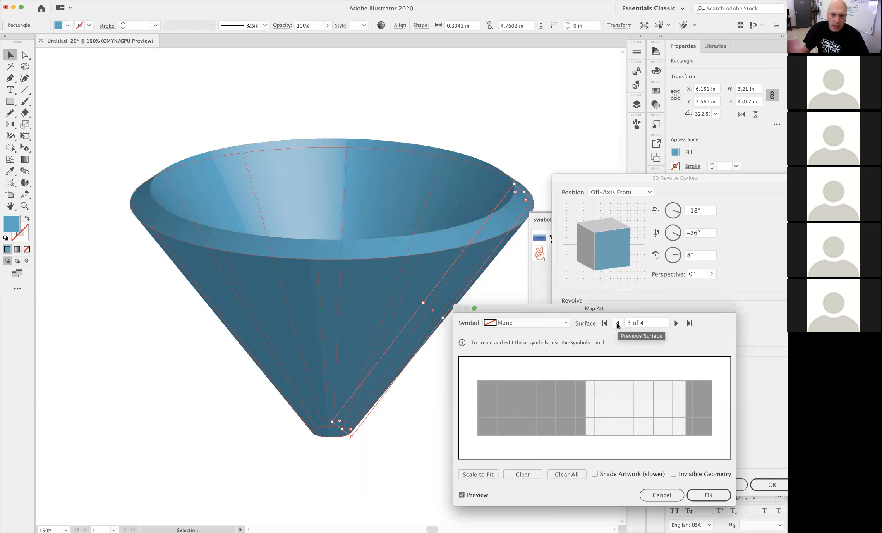
pyautogui.click(617, 324)
pyautogui.click(617, 324)
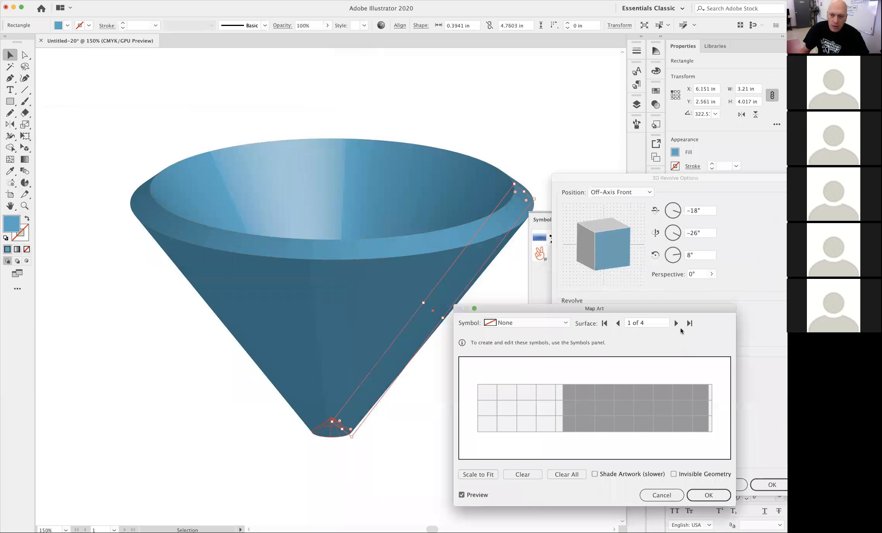
pyautogui.click(675, 324)
pyautogui.click(675, 323)
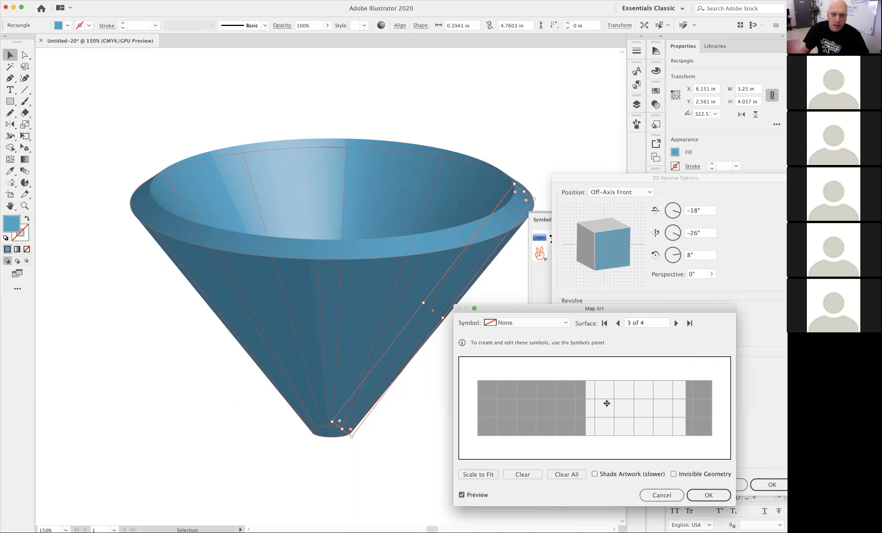
pyautogui.click(619, 323)
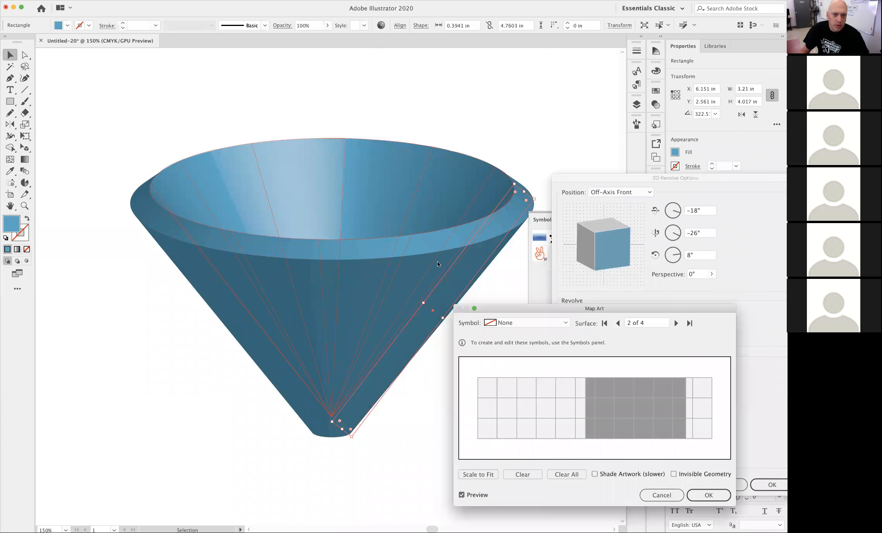
pyautogui.click(675, 323)
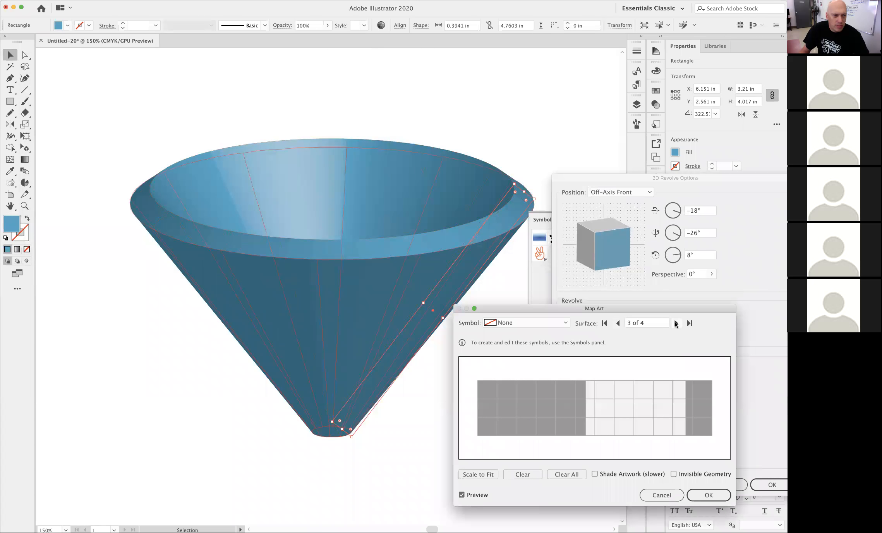
pyautogui.click(676, 323)
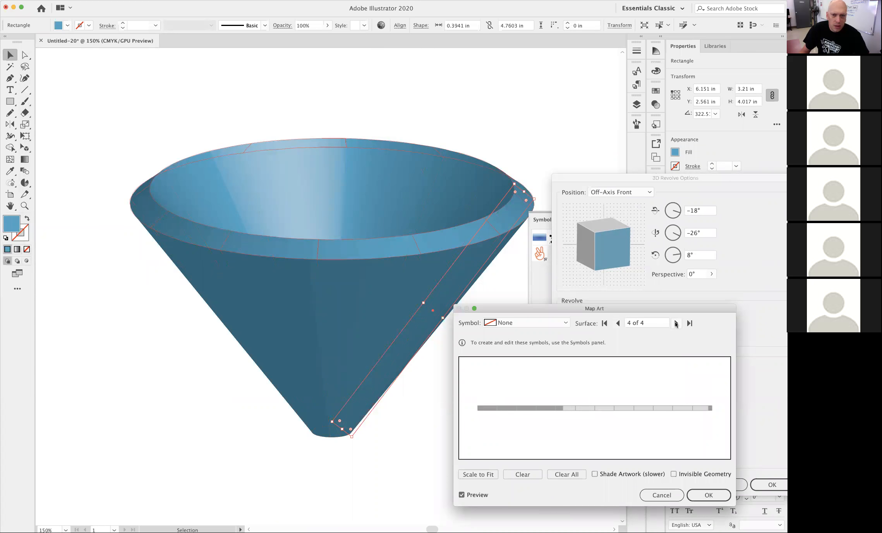
# Map the Peace symbol onto surface 3 of 4, enlarging it and centring it on the light visible area.
pyautogui.click(618, 323)
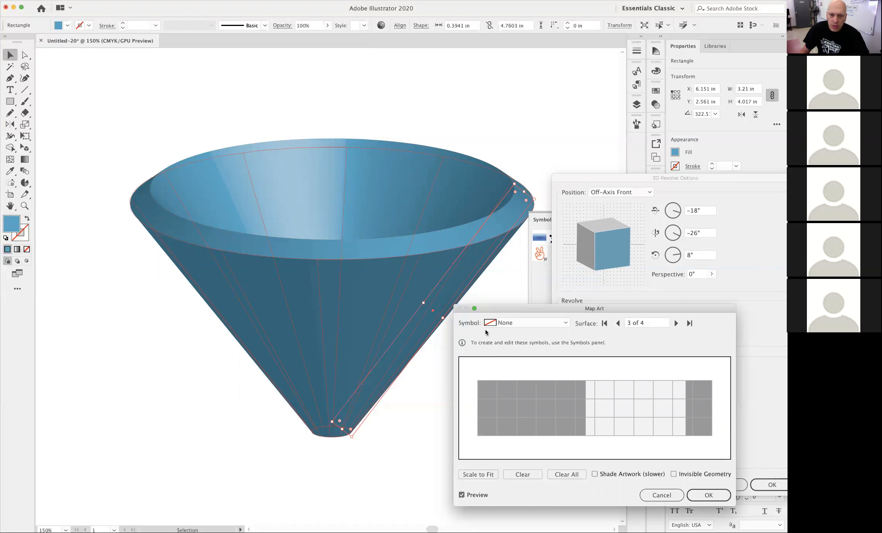
pyautogui.moveTo(518, 310); pyautogui.dragTo(505, 302)
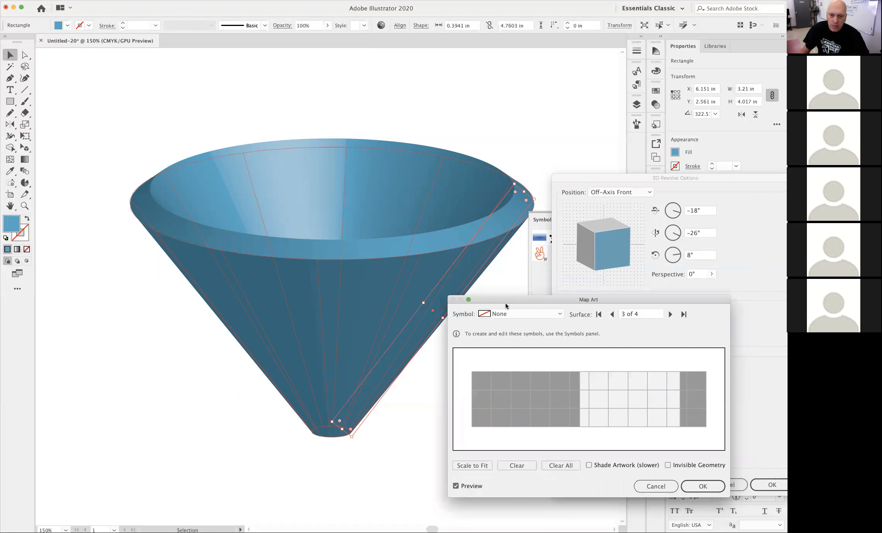
pyautogui.click(560, 314)
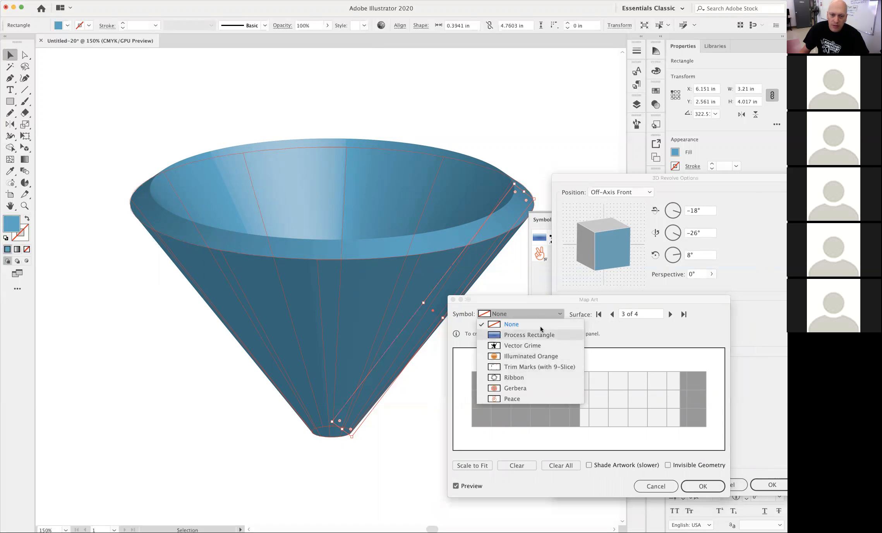
pyautogui.click(511, 399)
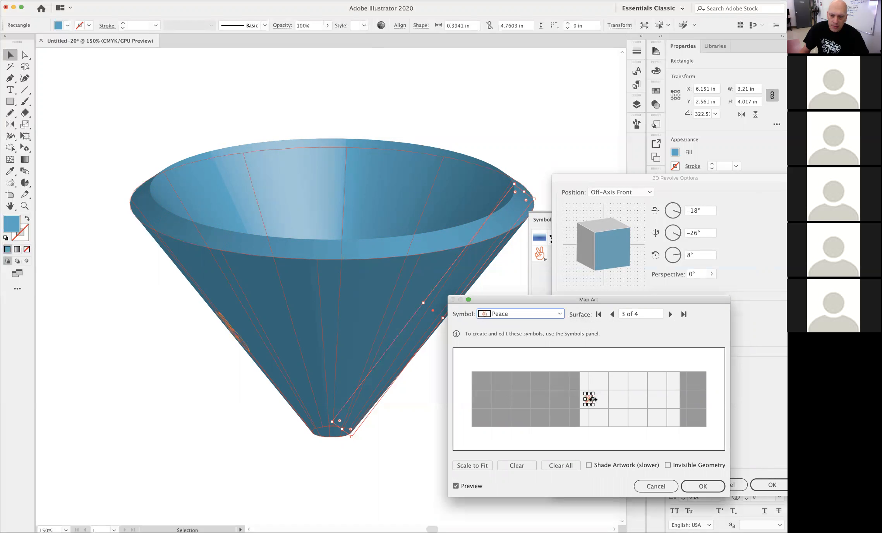
pyautogui.moveTo(588, 400); pyautogui.dragTo(598, 428)
pyautogui.moveTo(635, 387)
pyautogui.mouseDown()
pyautogui.moveTo(615, 371)
pyautogui.moveTo(595, 387)
pyautogui.moveTo(597, 401)
pyautogui.moveTo(633, 393)
pyautogui.moveTo(608, 403)
pyautogui.moveTo(625, 403)
pyautogui.moveTo(648, 391)
pyautogui.moveTo(620, 385)
pyautogui.moveTo(655, 368)
pyautogui.moveTo(627, 397)
pyautogui.mouseUp()
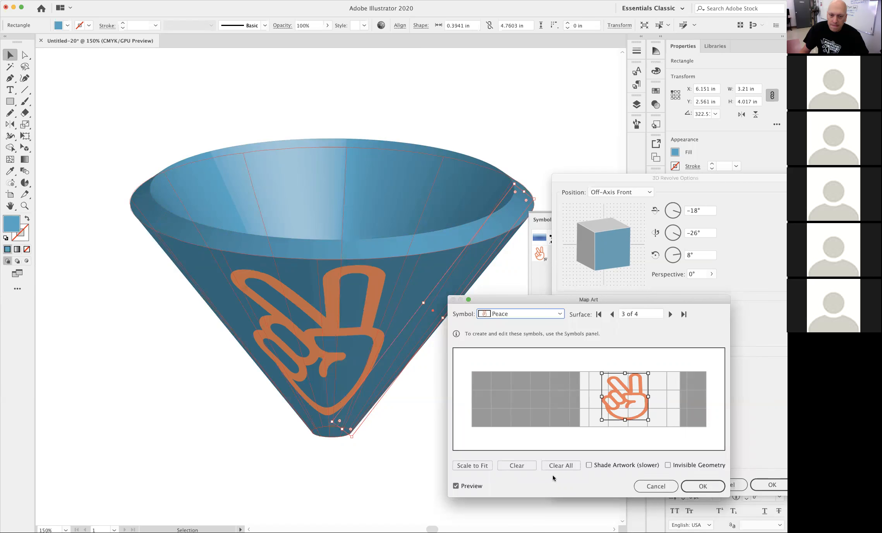
# Scale the Peace symbol to fit the surface, shrink it to a small centred hand, and confirm the mapping and revolve.
pyautogui.click(475, 466)
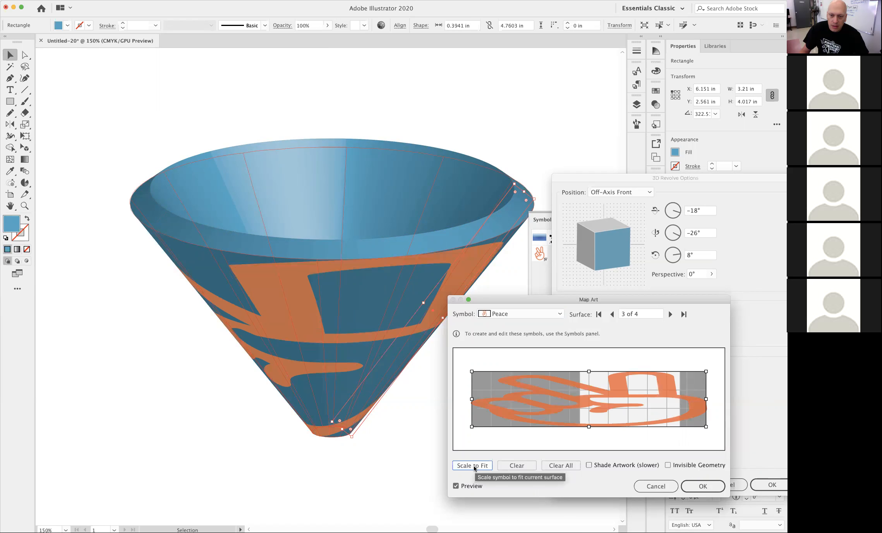
pyautogui.moveTo(471, 372); pyautogui.dragTo(625, 396)
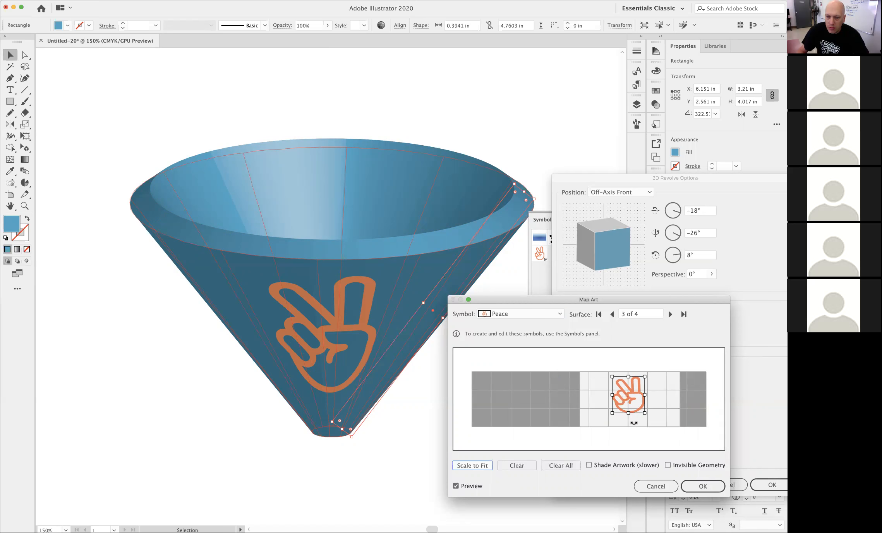
pyautogui.click(703, 486)
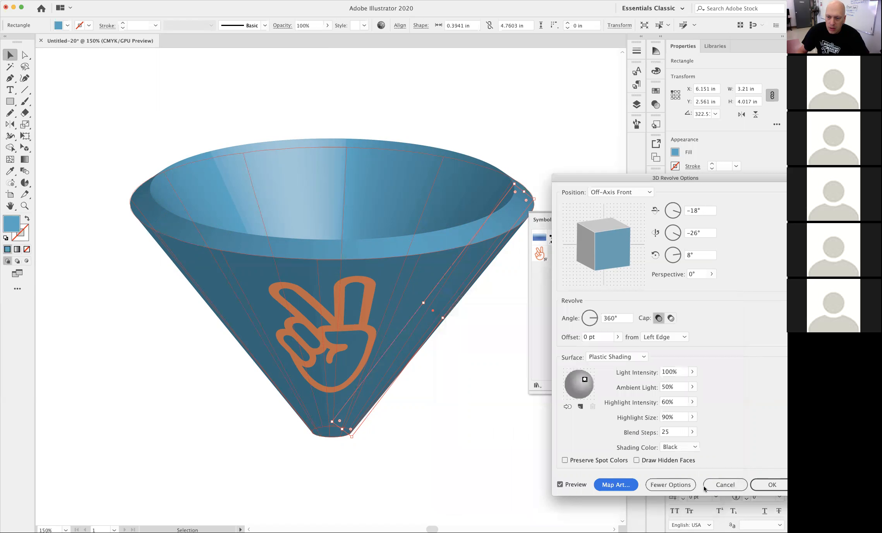
pyautogui.click(772, 484)
pyautogui.click(481, 388)
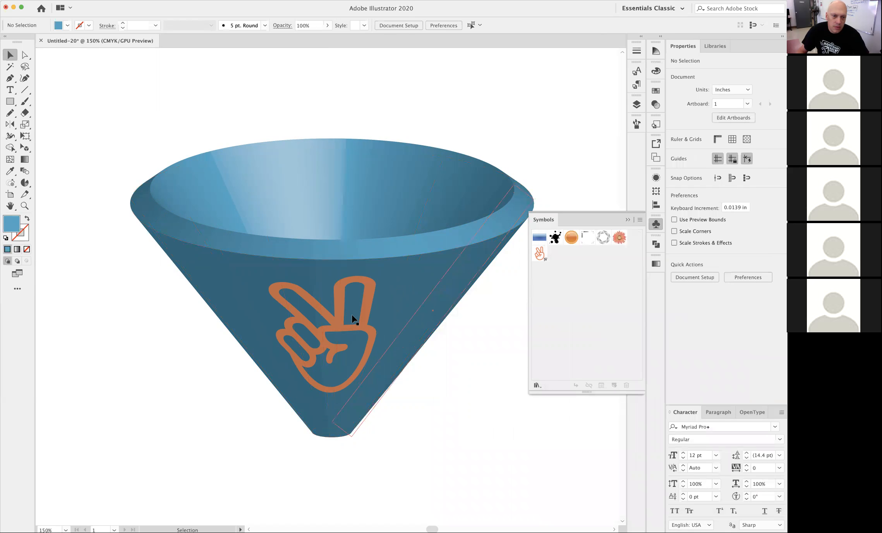
# Move the mapped cone slightly higher on the artboard and bring the whole artboard into view.
pyautogui.moveTo(342, 307); pyautogui.dragTo(332, 293)
pyautogui.moveTo(389, 340)
pyautogui.mouseDown()
pyautogui.moveTo(385, 370)
pyautogui.moveTo(398, 328)
pyautogui.mouseUp()
pyautogui.keyDown('alt'); pyautogui.keyDown('super'); pyautogui.click(365, 316); pyautogui.keyUp('super'); pyautogui.keyUp('alt')
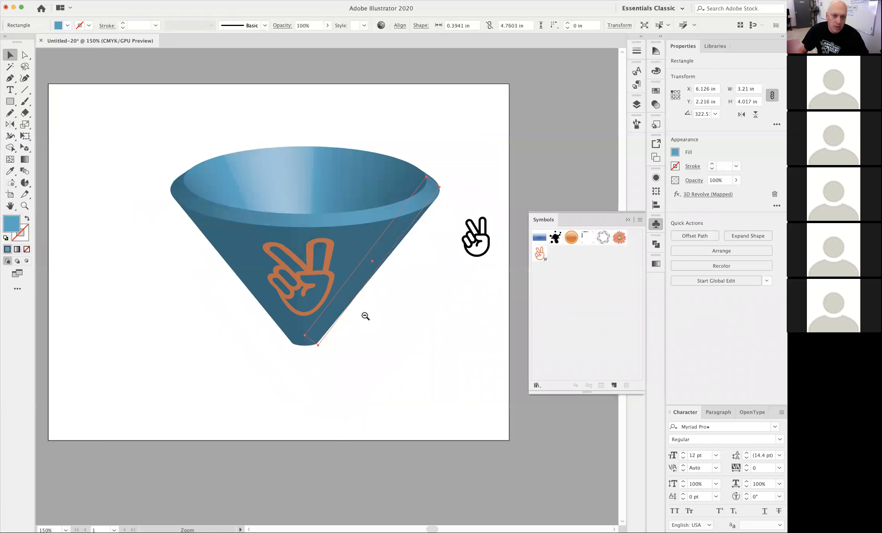
pyautogui.keyDown('alt'); pyautogui.keyDown('super'); pyautogui.click(346, 313); pyautogui.keyUp('super'); pyautogui.keyUp('alt')
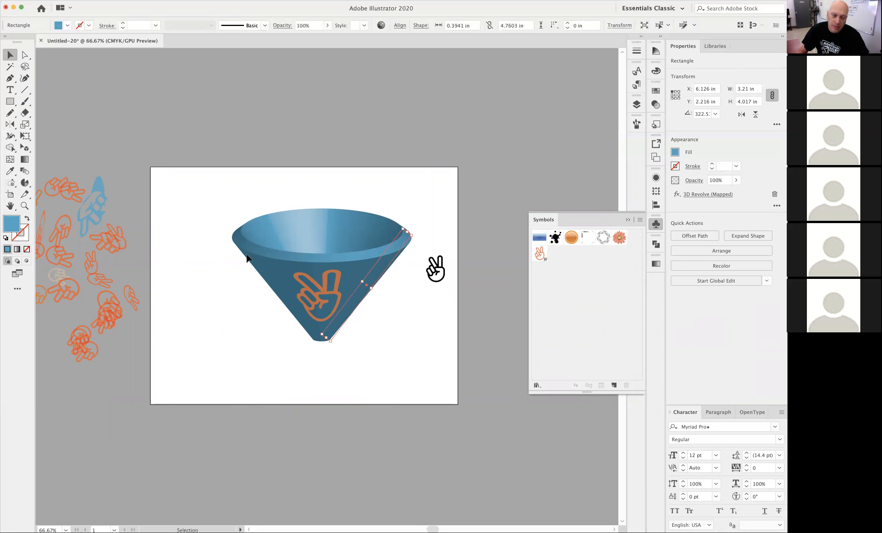
# Inspect the artwork in Outline mode to see the cone's underlying rectangle, and return to the normal preview.
pyautogui.click(165, 1)
pyautogui.click(170, 12)
pyautogui.click(387, 346)
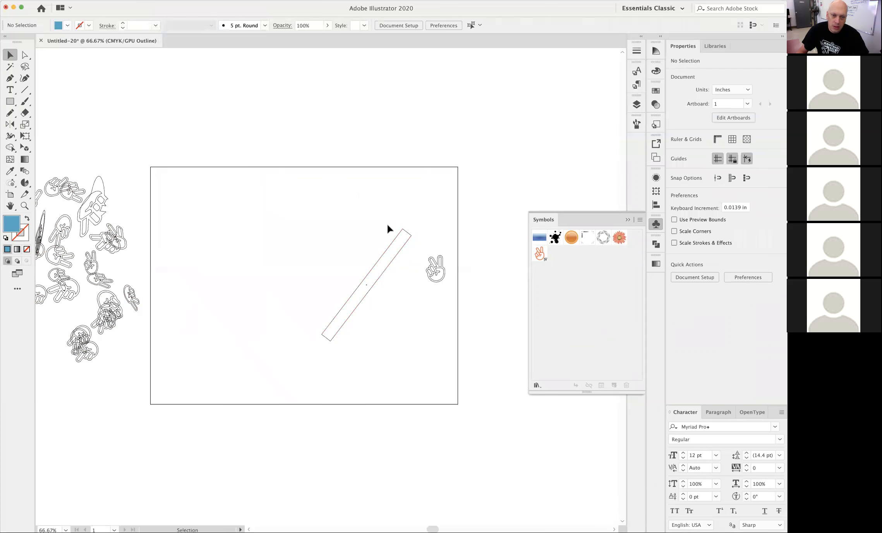
pyautogui.click(164, 1)
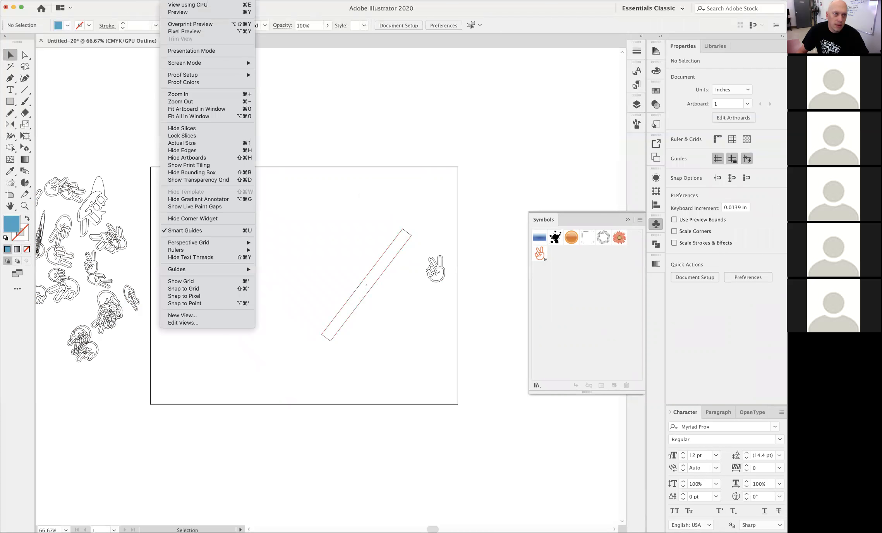
pyautogui.click(174, 13)
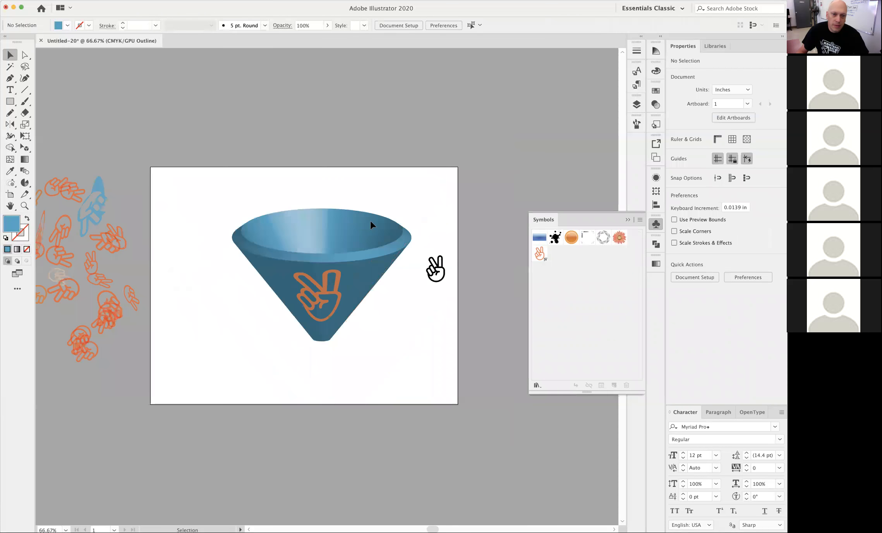
# Reshape the cone's profile with Direct Selection by raising its upper inner point and lowering both bottom points.
pyautogui.click(373, 276)
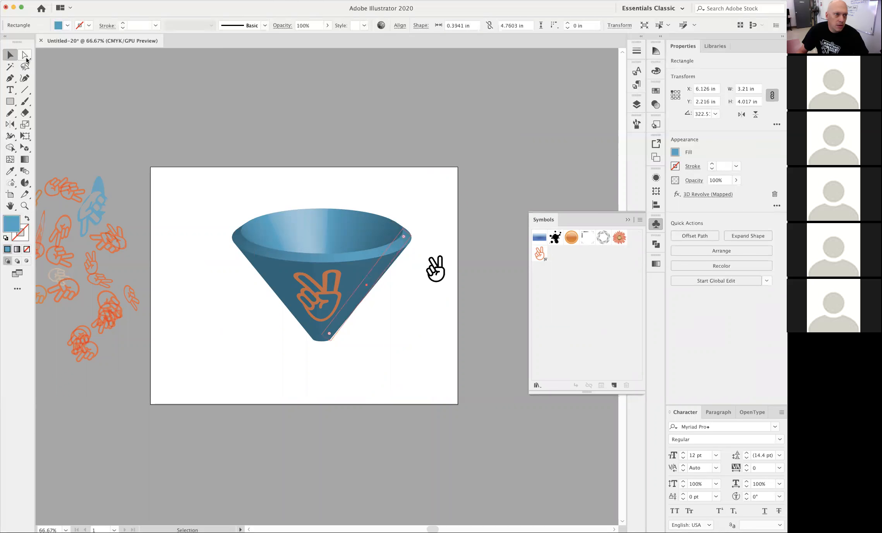
pyautogui.click(25, 55)
pyautogui.scroll(2, 324, 242)
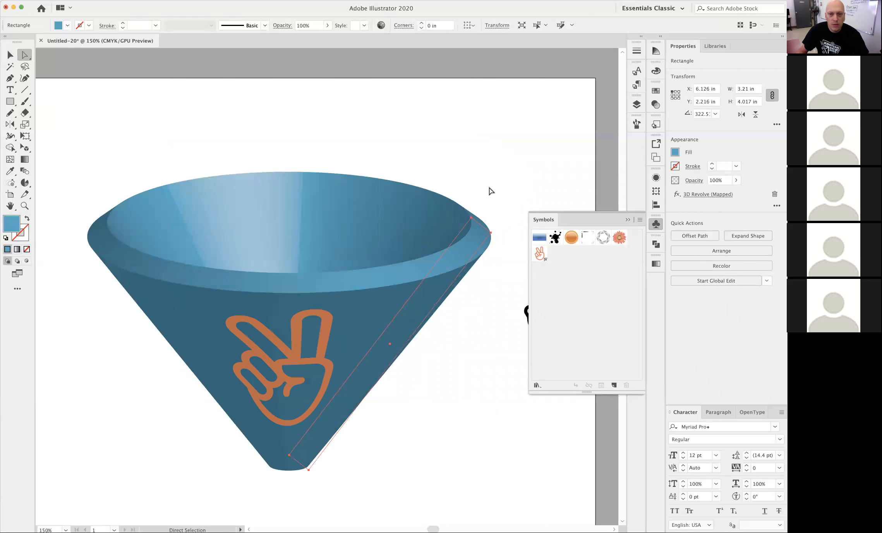
pyautogui.click(489, 191)
pyautogui.moveTo(468, 204); pyautogui.dragTo(462, 175)
pyautogui.moveTo(308, 472); pyautogui.dragTo(301, 502)
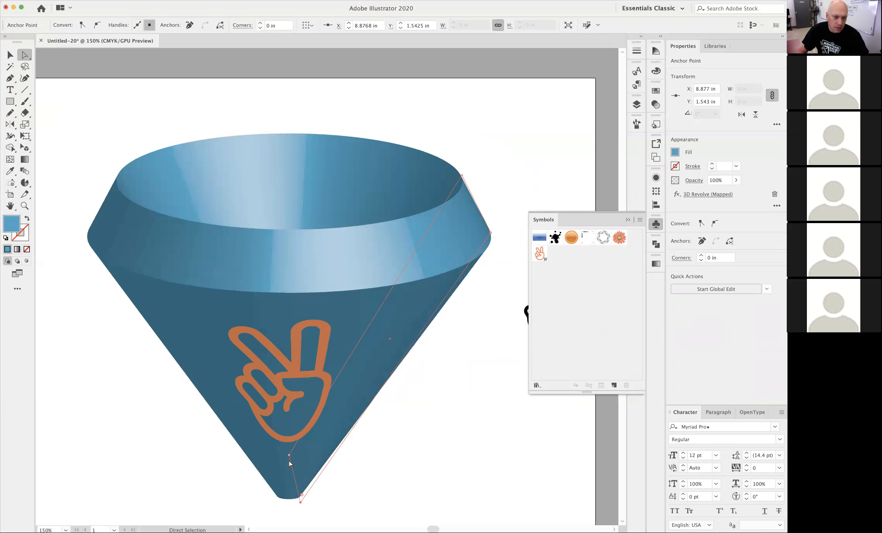
pyautogui.moveTo(291, 458); pyautogui.dragTo(293, 465)
# Curve both long sides of the profile and lower its upper inner point to form a rounded bowl, and deselect it.
pyautogui.click(398, 362)
pyautogui.click(11, 78)
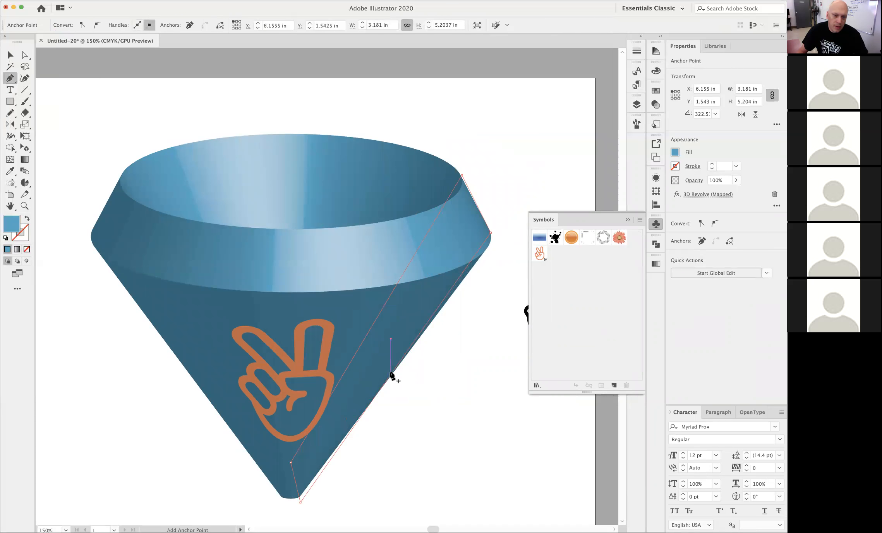
pyautogui.moveTo(391, 371); pyautogui.dragTo(418, 391)
pyautogui.moveTo(463, 177); pyautogui.dragTo(463, 229)
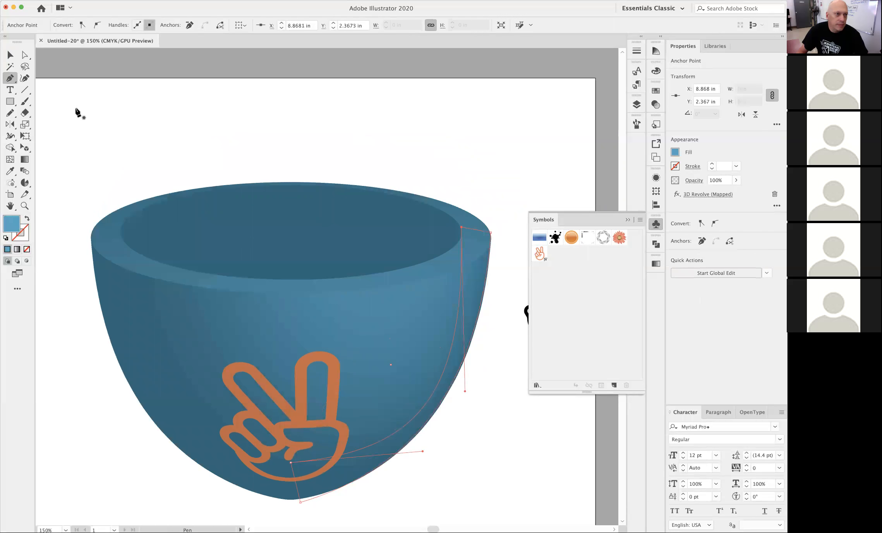
pyautogui.click(11, 56)
pyautogui.press('super+shift+a')
pyautogui.press('super+minus')
pyautogui.press('super+minus')
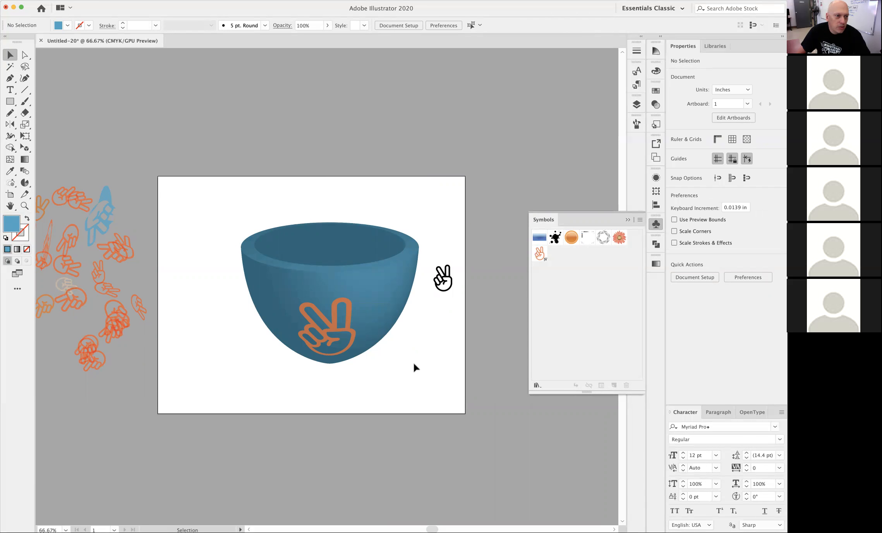
pyautogui.click(14, 184)
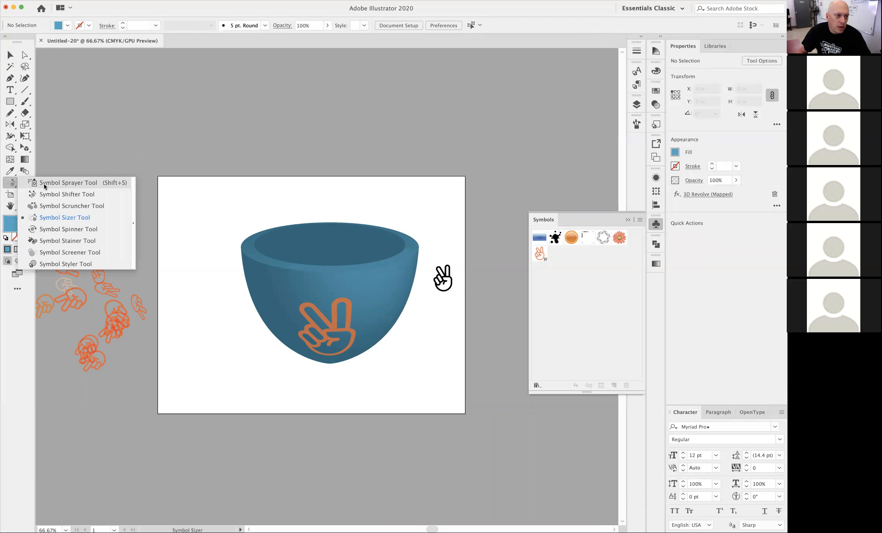
pyautogui.click(52, 184)
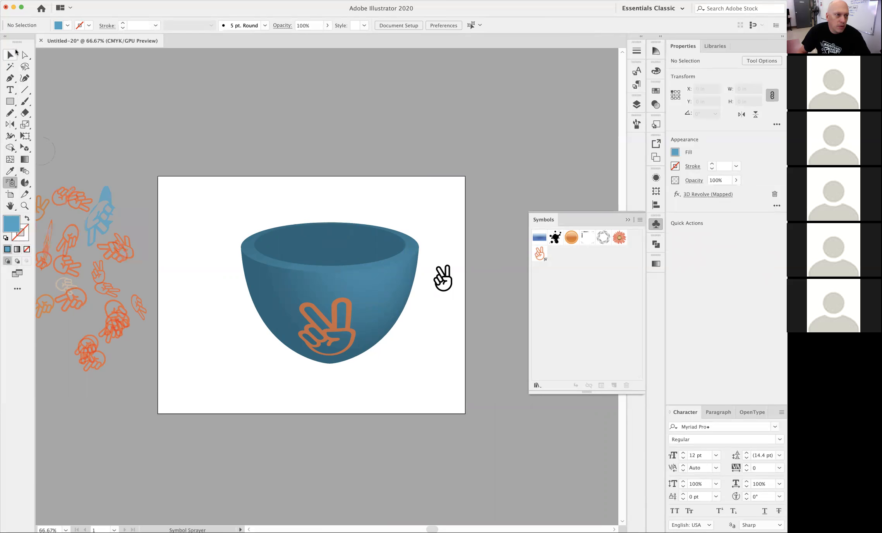
pyautogui.click(11, 56)
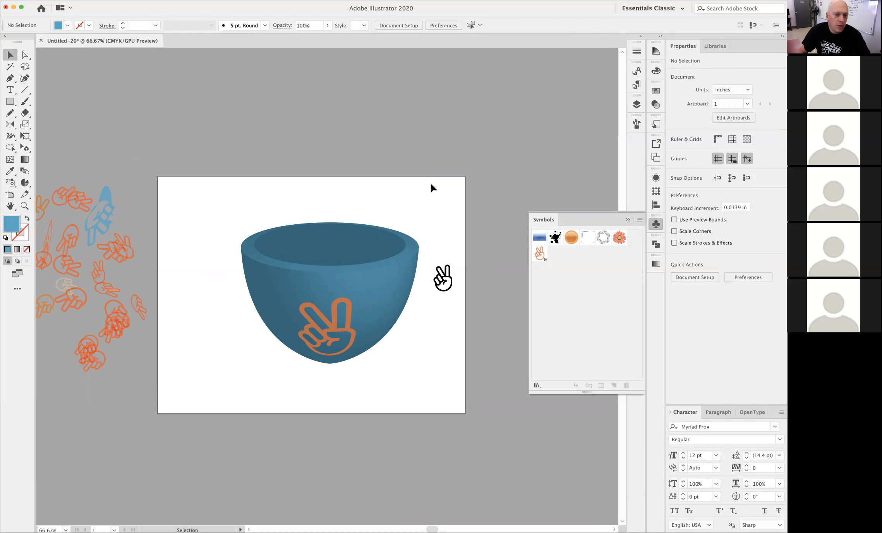
pyautogui.click(445, 281)
pyautogui.click(462, 382)
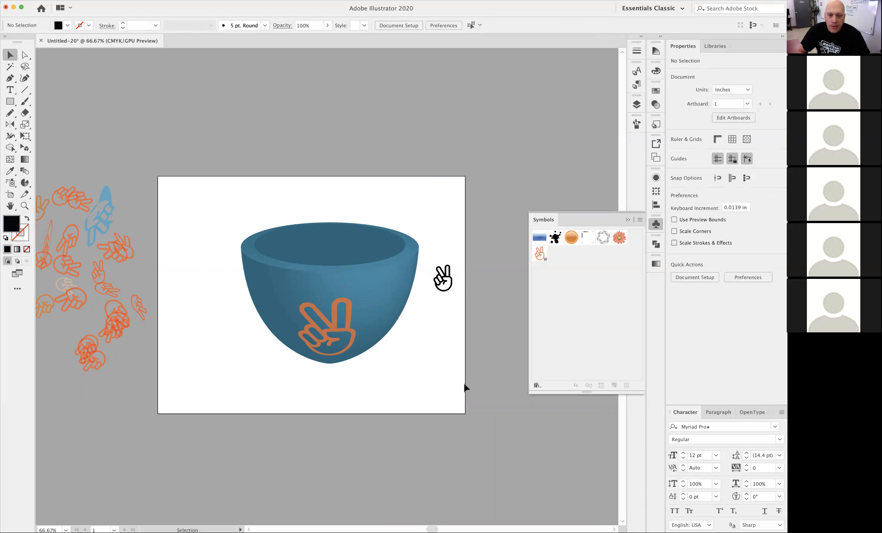